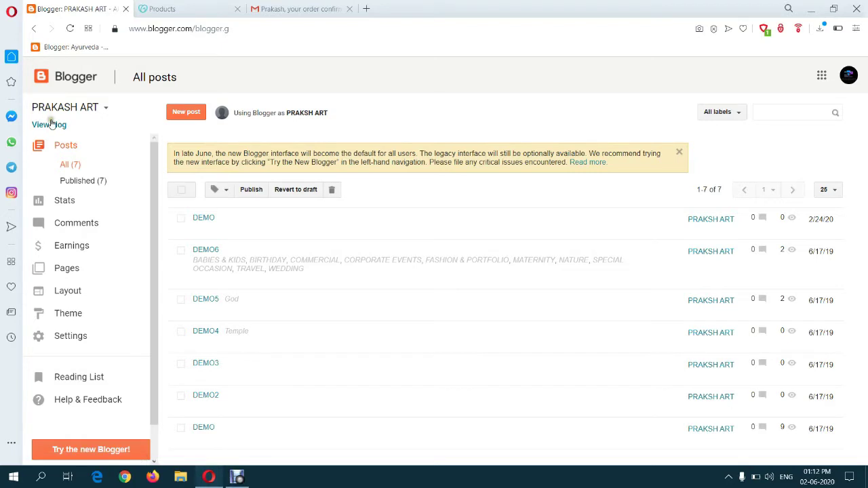
- View the live blog and compare its blogspot.com address with the custom domain listed in the GoDaddy account
{"action": "left_click", "coordinate": [53, 125]}
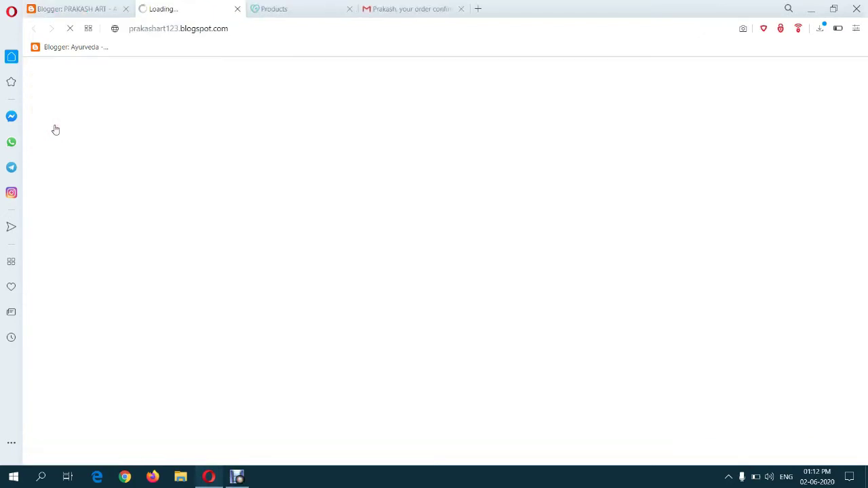
{"action": "left_click", "coordinate": [133, 28]}
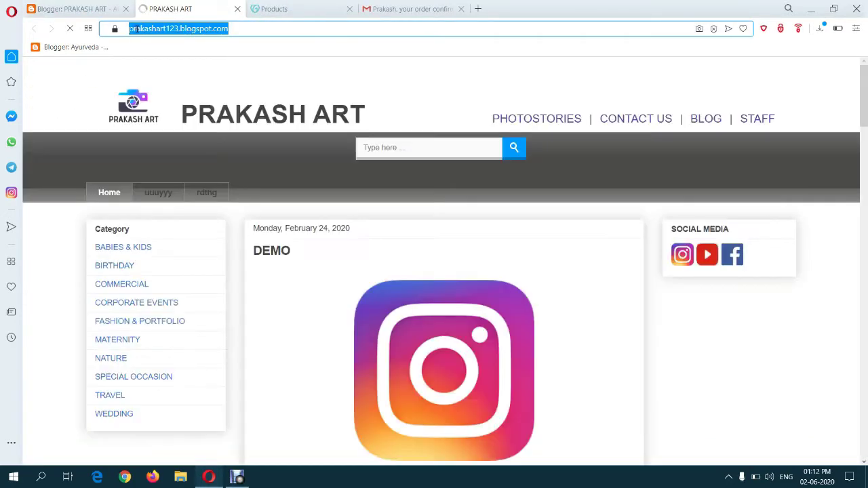
{"action": "left_click", "coordinate": [172, 32]}
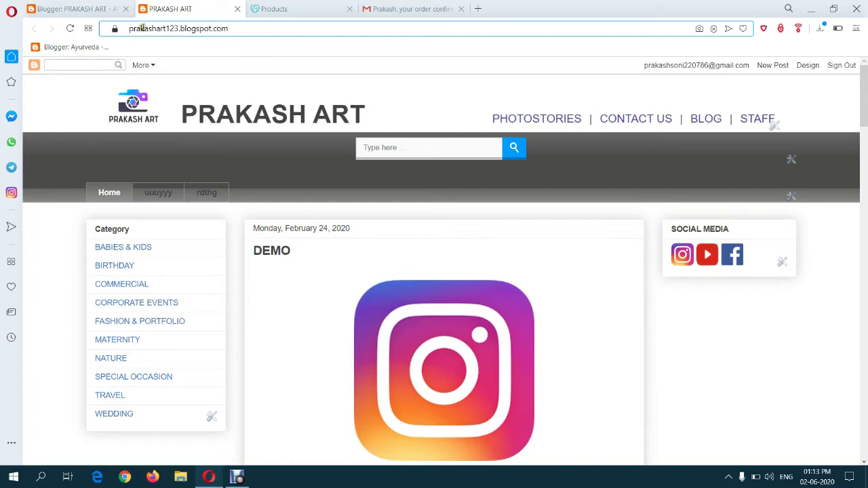
{"action": "left_click", "coordinate": [266, 8]}
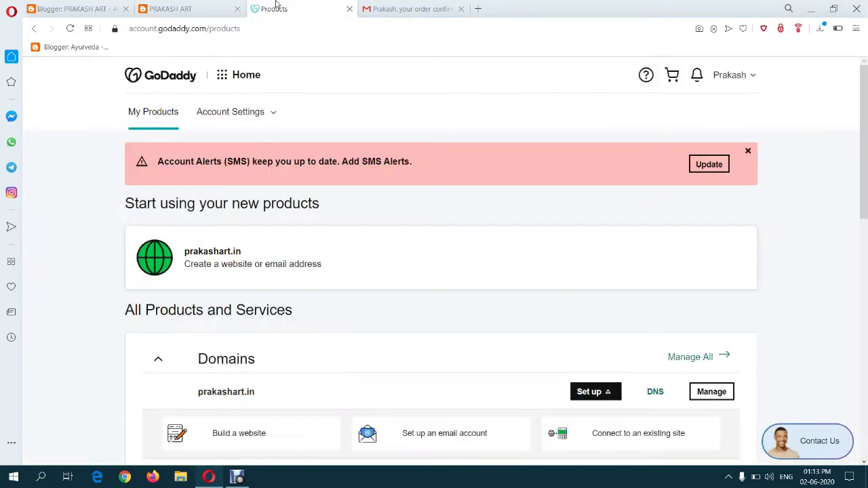
{"action": "left_click", "coordinate": [183, 7]}
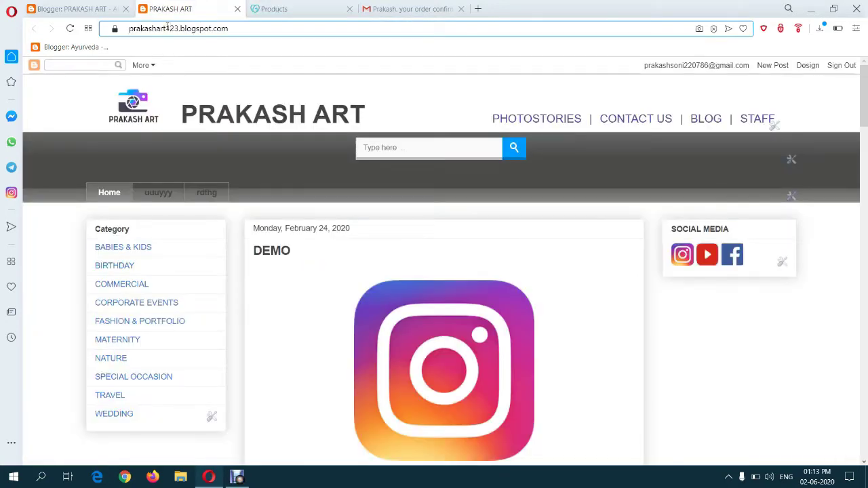
{"action": "left_click", "coordinate": [178, 29]}
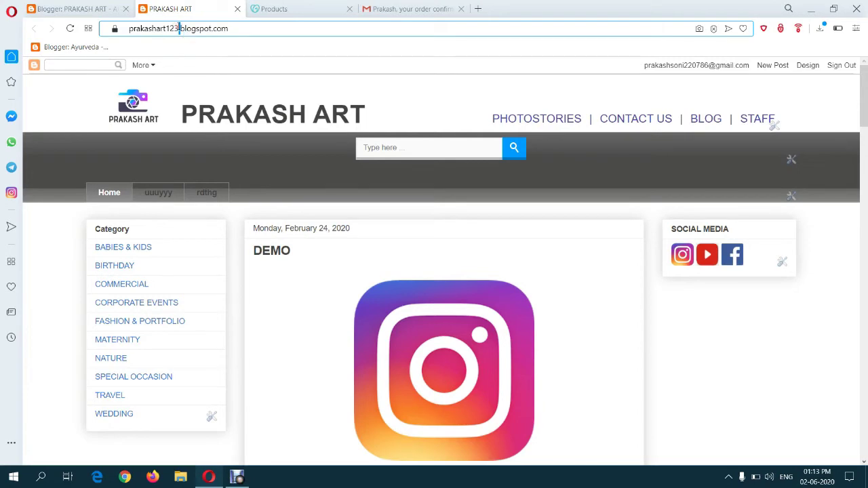
{"action": "left_click", "coordinate": [86, 5]}
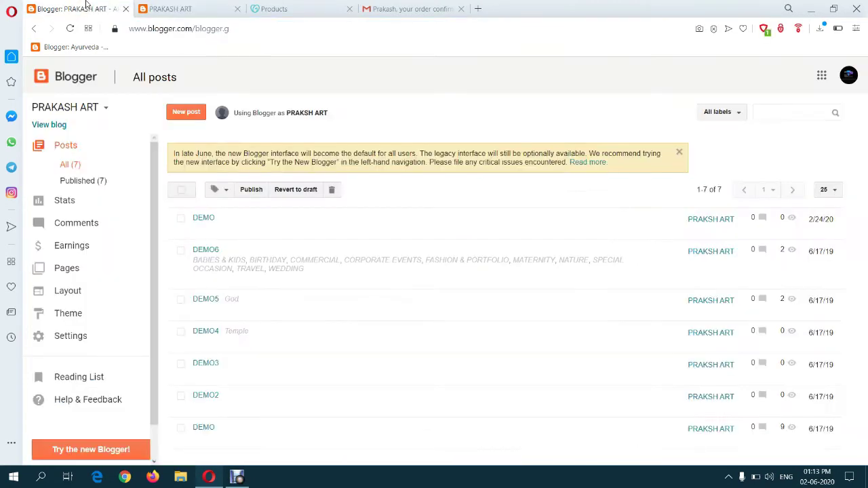
{"action": "left_click", "coordinate": [90, 338]}
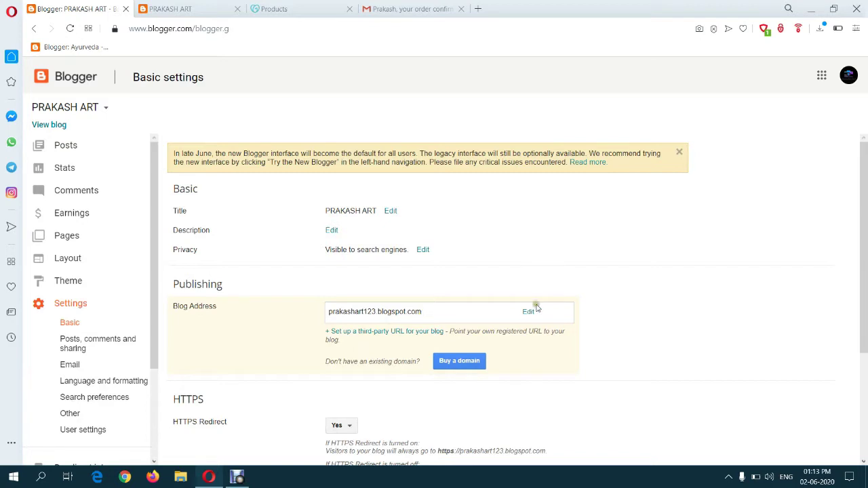
{"action": "left_click", "coordinate": [374, 334]}
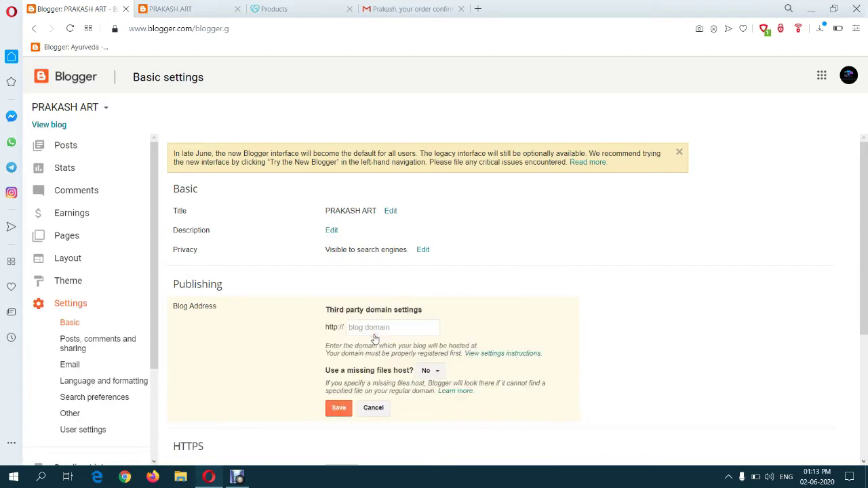
{"action": "left_click", "coordinate": [368, 326]}
{"action": "left_click", "coordinate": [355, 9]}
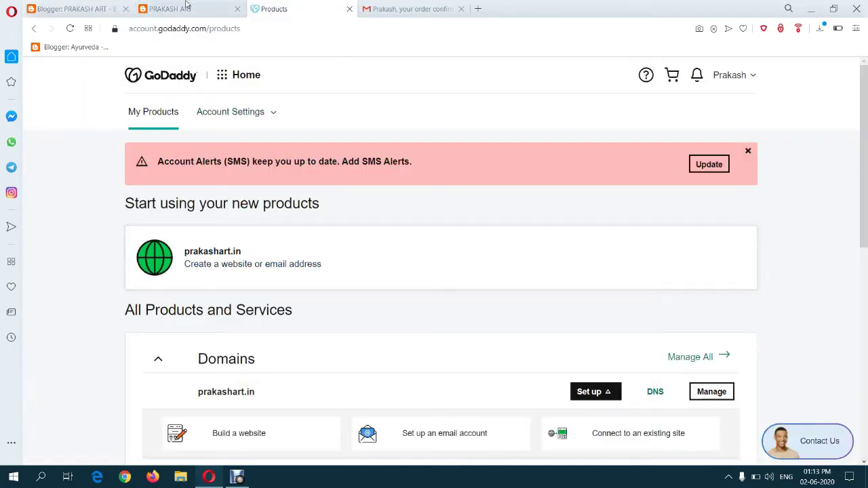
{"action": "left_click", "coordinate": [95, 5]}
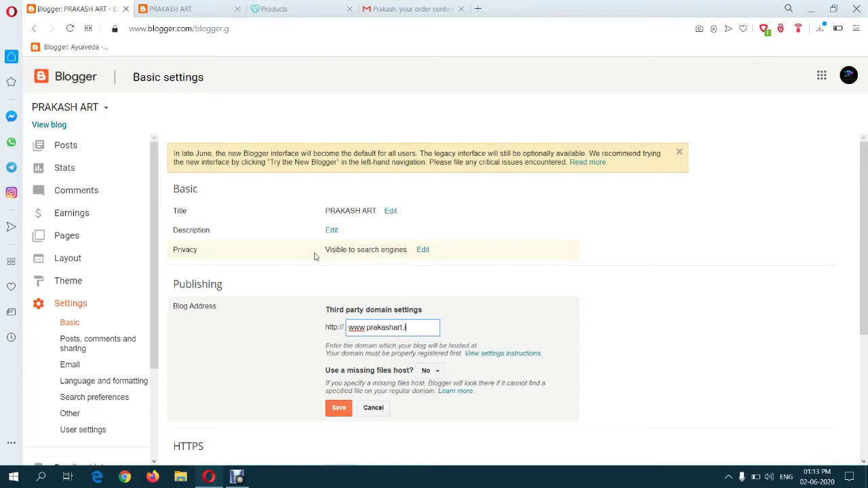
{"action": "left_click", "coordinate": [339, 410]}
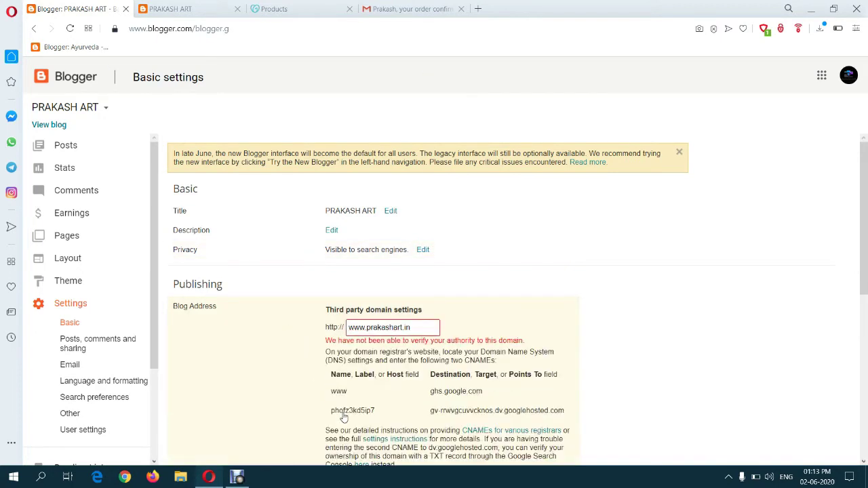
- Review the two CNAME entries Blogger requires, and open the DNS management of prakashart.in in GoDaddy
{"action": "scroll", "coordinate": [325, 376], "scroll_direction": "down", "scroll_amount": 1}
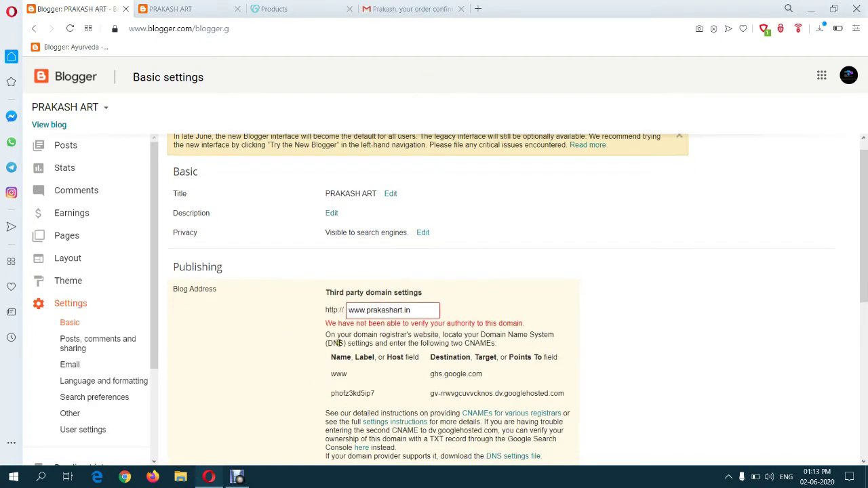
{"action": "scroll", "coordinate": [449, 324], "scroll_direction": "down", "scroll_amount": 1}
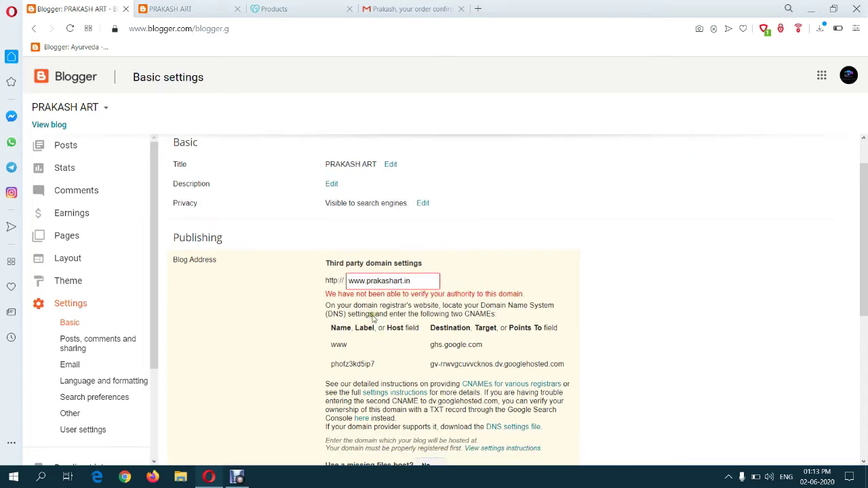
{"action": "left_click", "coordinate": [318, 4]}
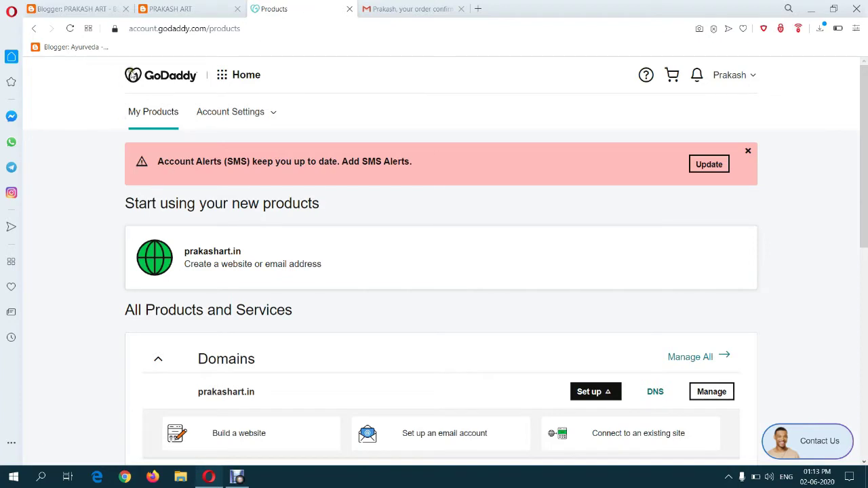
{"action": "scroll", "coordinate": [86, 233], "scroll_direction": "down", "scroll_amount": 1}
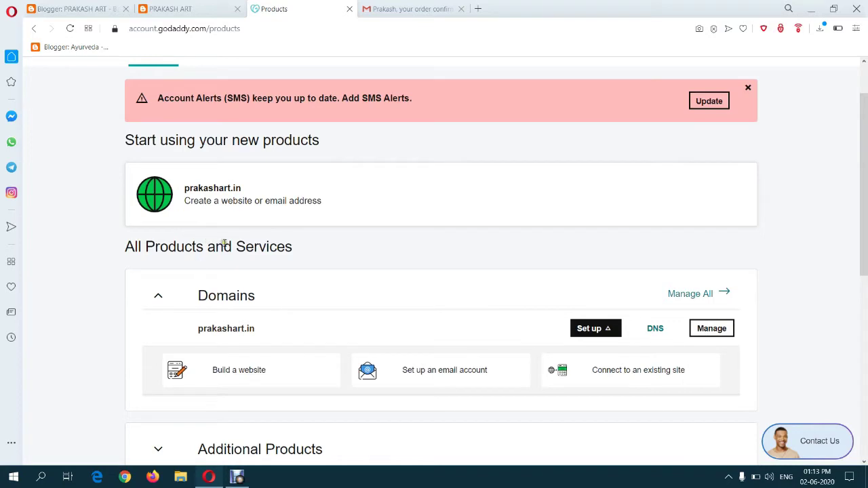
{"action": "scroll", "coordinate": [236, 230], "scroll_direction": "down", "scroll_amount": 1}
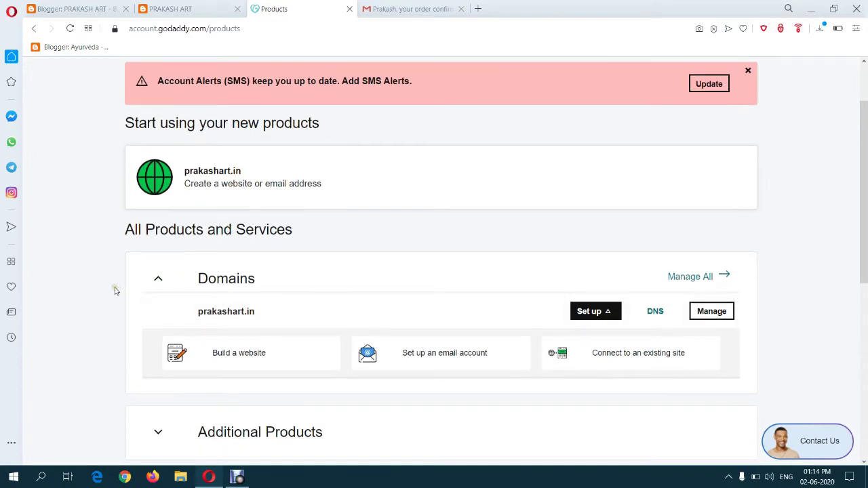
{"action": "scroll", "coordinate": [187, 256], "scroll_direction": "down", "scroll_amount": 1}
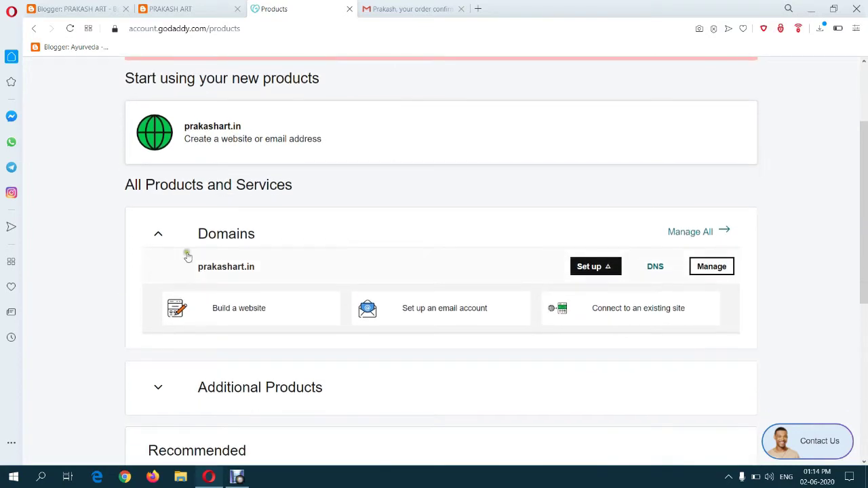
{"action": "left_click", "coordinate": [649, 268]}
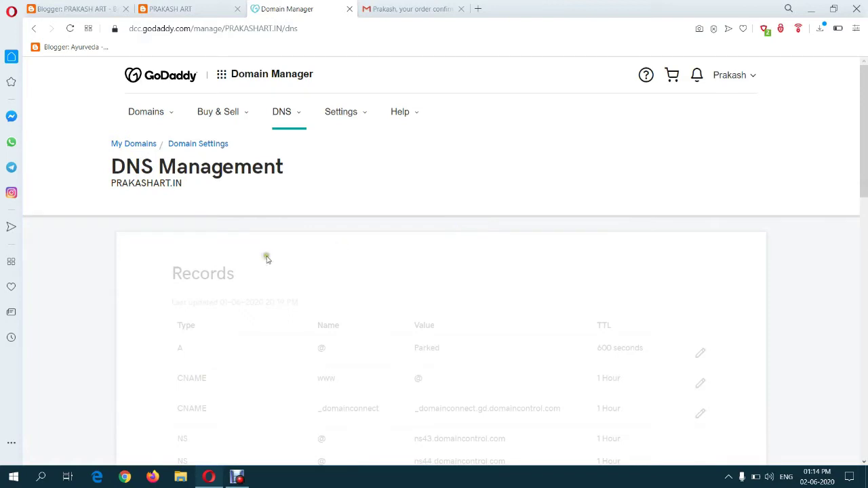
{"action": "scroll", "coordinate": [155, 299], "scroll_direction": "down", "scroll_amount": 1}
{"action": "scroll", "coordinate": [155, 300], "scroll_direction": "down", "scroll_amount": 1}
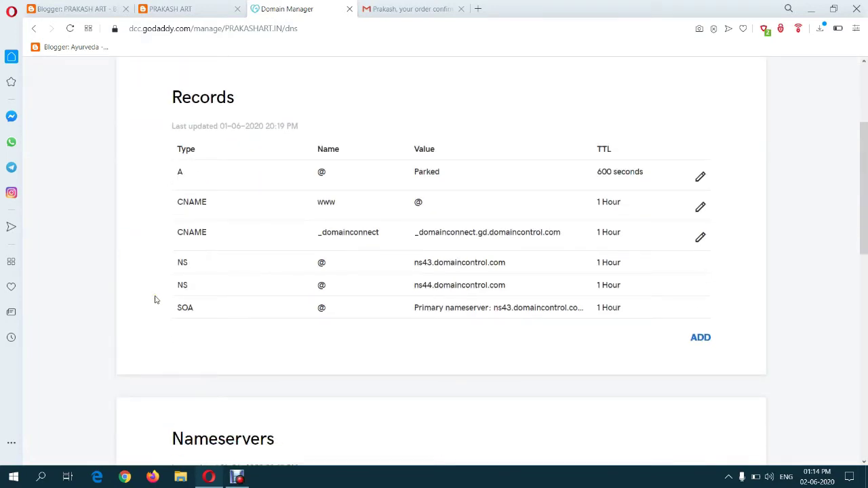
{"action": "left_click", "coordinate": [699, 338]}
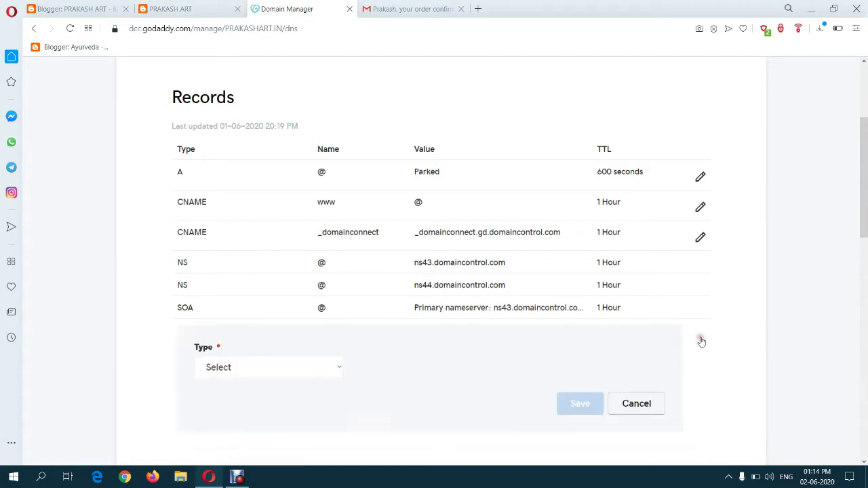
{"action": "left_click", "coordinate": [336, 364]}
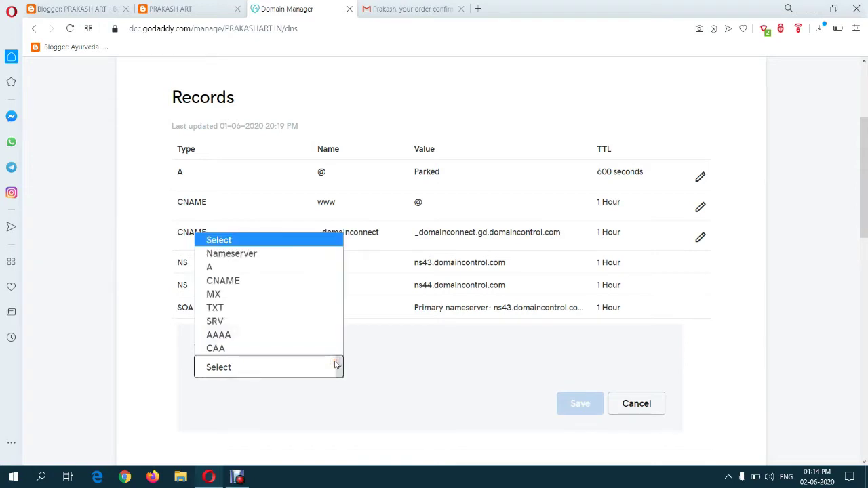
{"action": "left_click", "coordinate": [74, 8]}
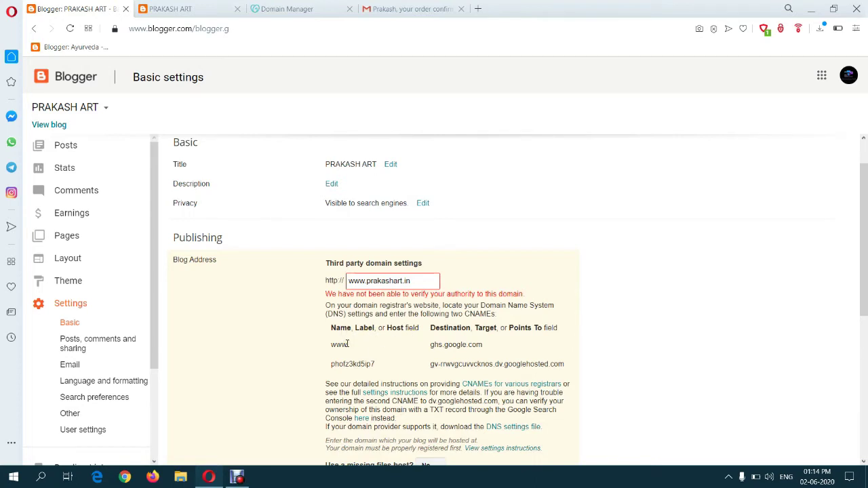
{"action": "left_click", "coordinate": [311, 9]}
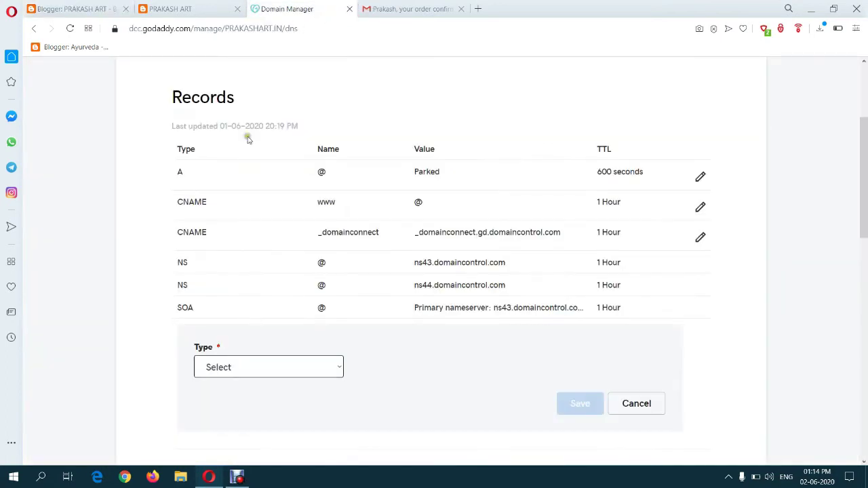
{"action": "left_click", "coordinate": [301, 364]}
{"action": "left_click", "coordinate": [262, 280]}
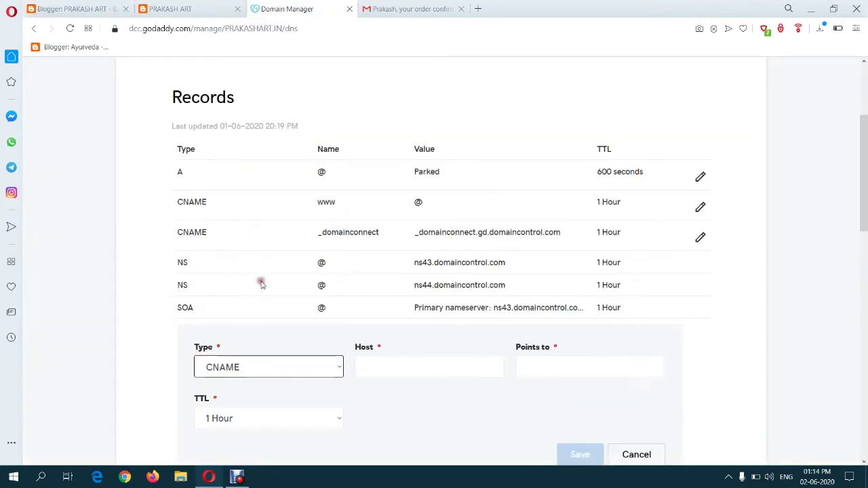
{"action": "left_click", "coordinate": [380, 366]}
{"action": "type", "text": "www"}
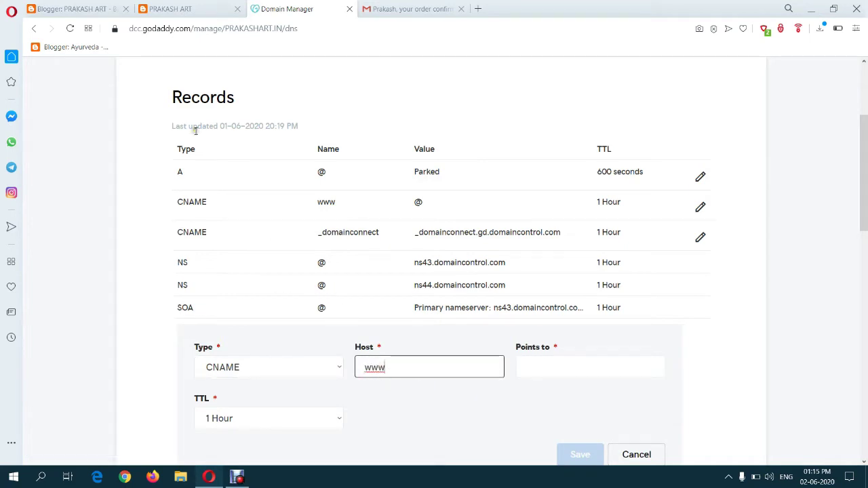
- Copy the destination ghs.google.com from Blogger's www entry into the new GoDaddy CNAME record's Points to value
{"action": "left_click", "coordinate": [80, 6]}
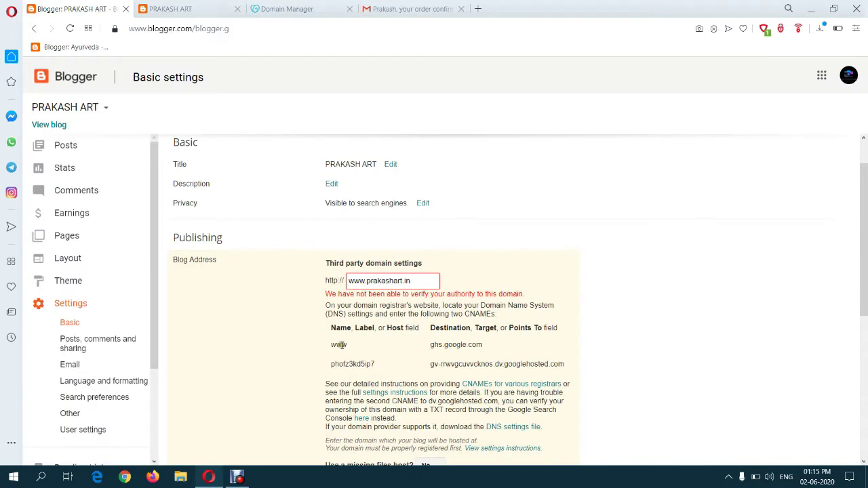
{"action": "left_click_drag", "start_coordinate": [330, 344], "coordinate": [351, 353]}
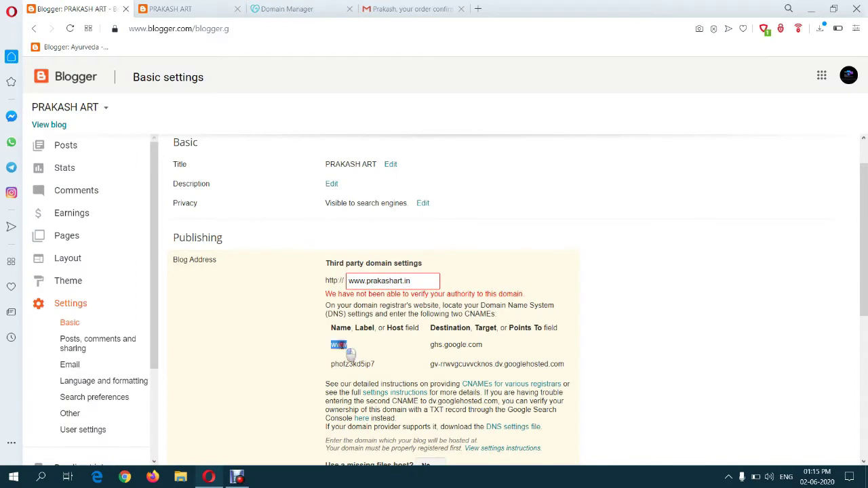
{"action": "left_click", "coordinate": [431, 346]}
{"action": "left_click_drag", "start_coordinate": [432, 347], "coordinate": [486, 352]}
{"action": "key", "text": "ctrl+c"}
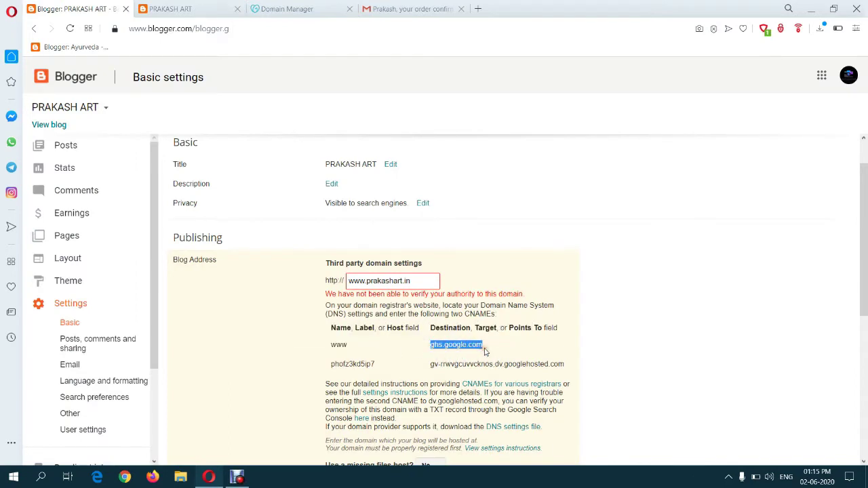
{"action": "left_click", "coordinate": [290, 8]}
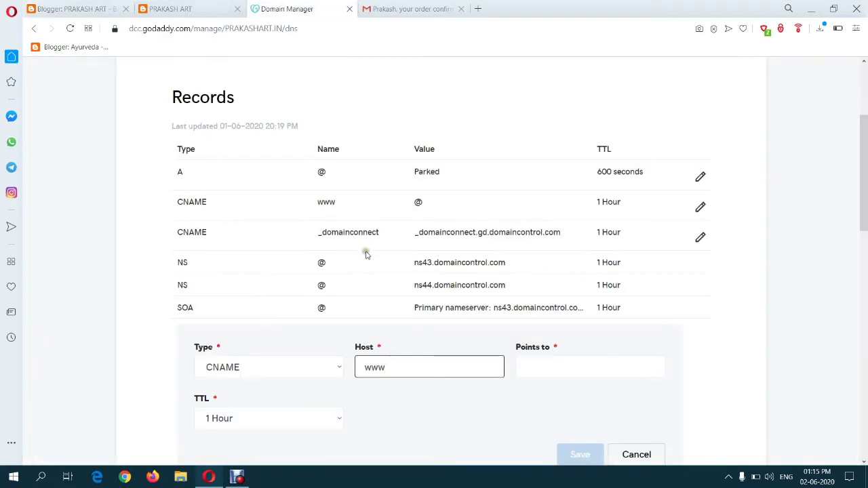
{"action": "left_click", "coordinate": [537, 375]}
{"action": "key", "text": "ctrl+v"}
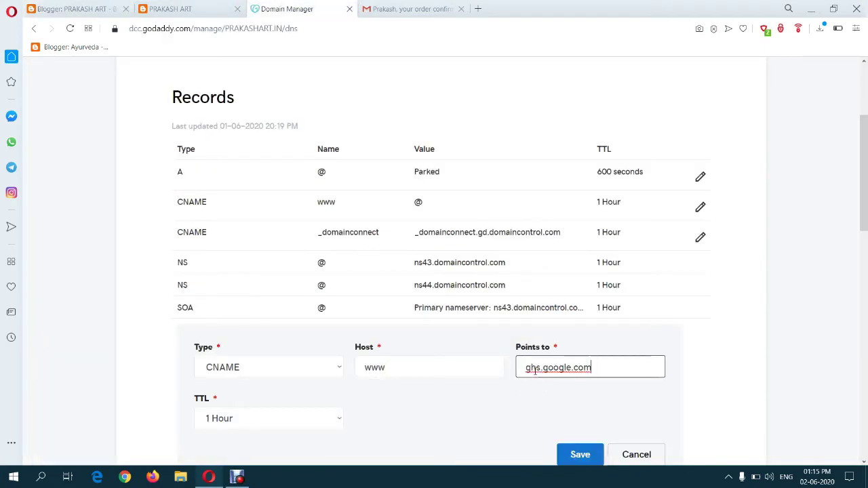
- Check the new CNAME record's www host against the first host name listed in Blogger's domain settings
{"action": "left_click", "coordinate": [40, 9]}
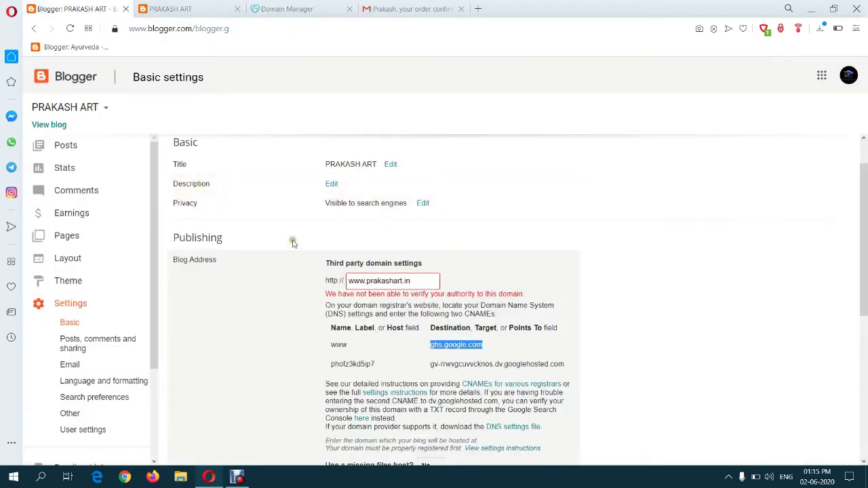
{"action": "double_click", "coordinate": [338, 344]}
{"action": "left_click", "coordinate": [216, 8]}
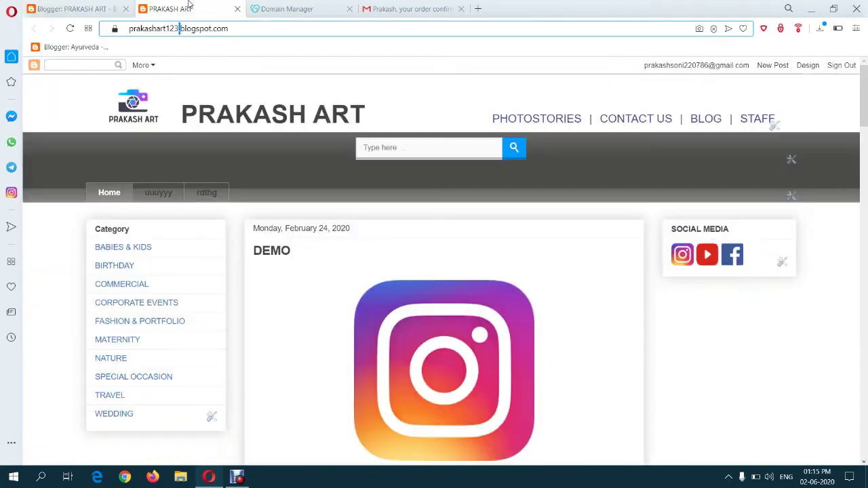
{"action": "left_click", "coordinate": [322, 10]}
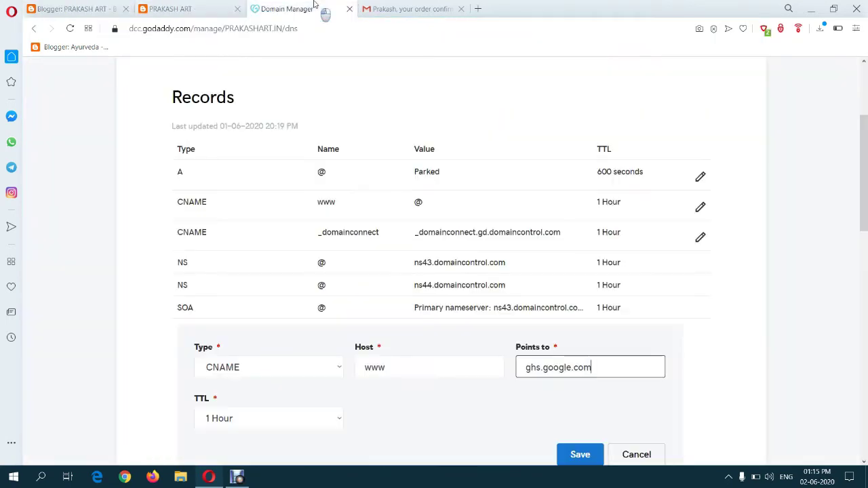
{"action": "left_click", "coordinate": [385, 366]}
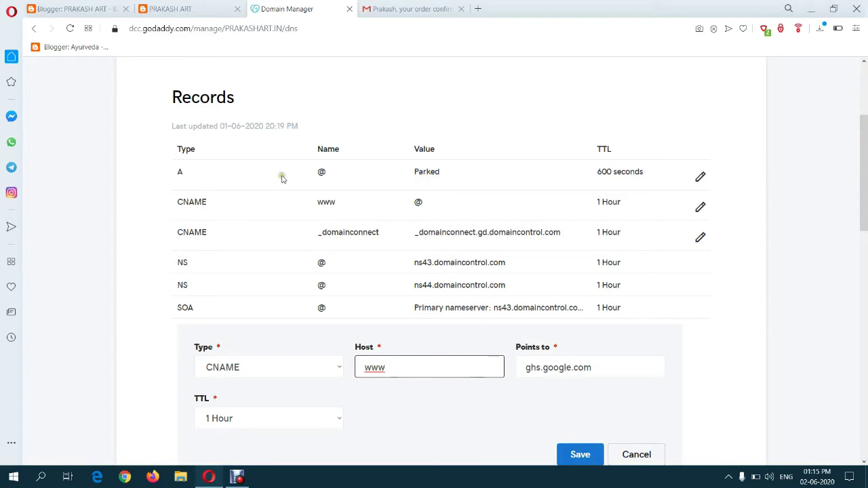
- Check the www entry's destination in Blogger's domain settings, and try to save the new www CNAME record in GoDaddy
{"action": "left_click", "coordinate": [78, 5]}
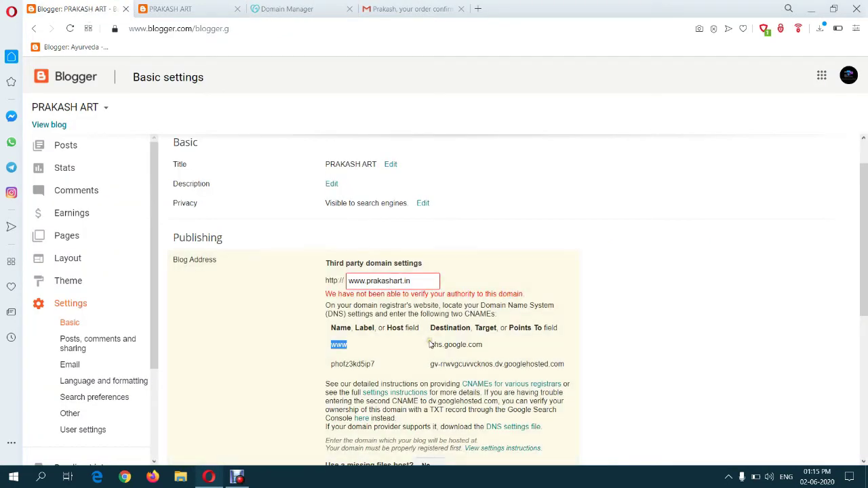
{"action": "left_click", "coordinate": [281, 9]}
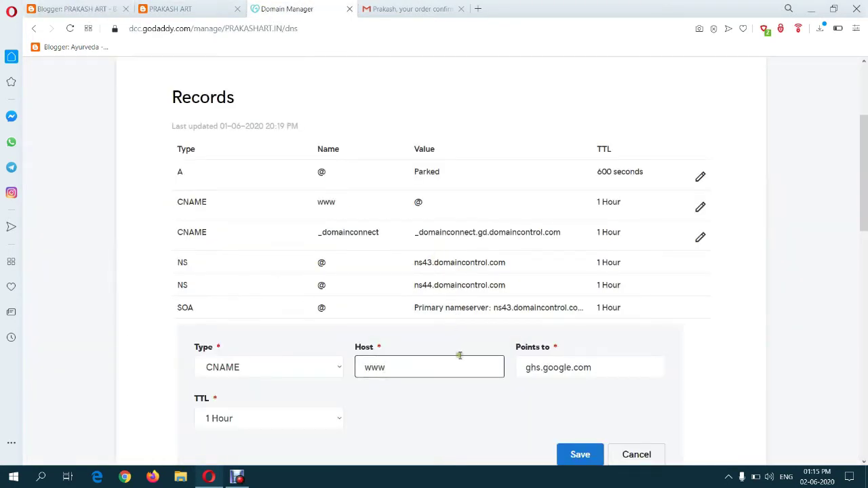
{"action": "scroll", "coordinate": [472, 402], "scroll_direction": "down", "scroll_amount": 2}
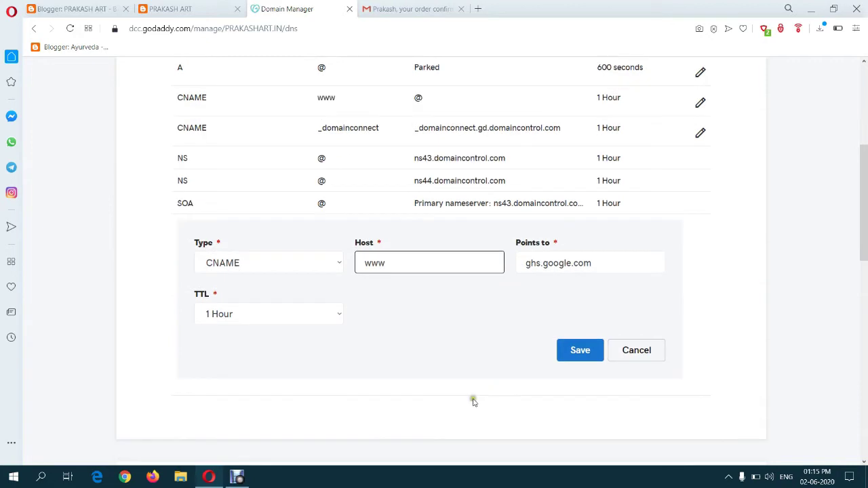
{"action": "left_click", "coordinate": [578, 355]}
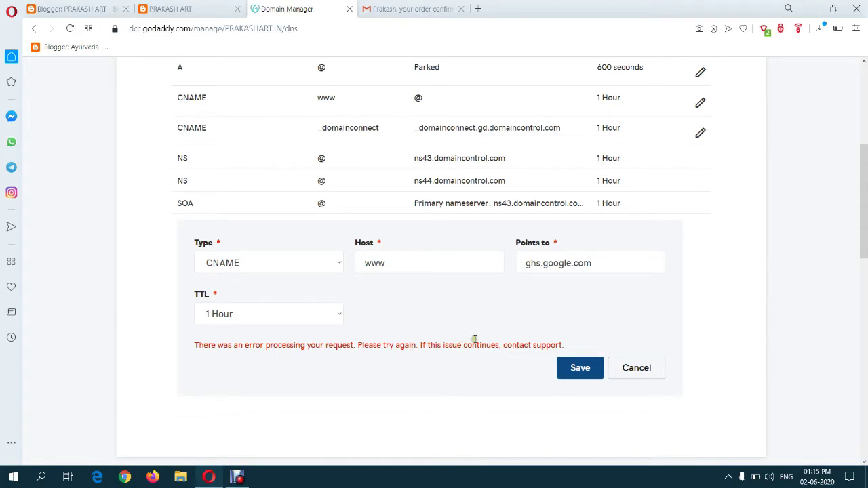
- Re-enter www as the new CNAME record's host and try to save the record again
{"action": "scroll", "coordinate": [471, 339], "scroll_direction": "up", "scroll_amount": 1}
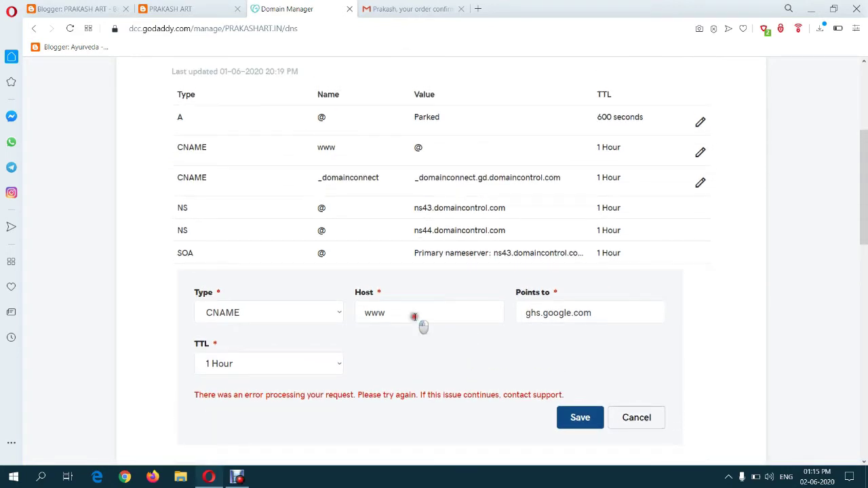
{"action": "left_click", "coordinate": [415, 317]}
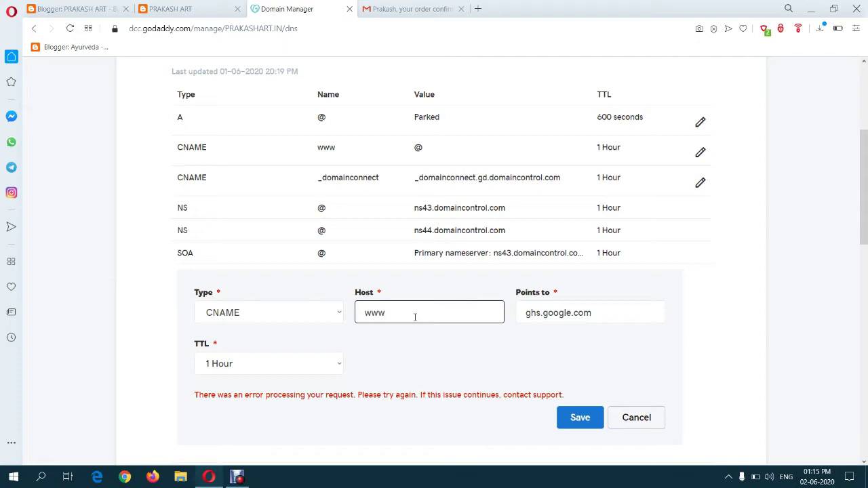
{"action": "key", "text": "BackSpace"}
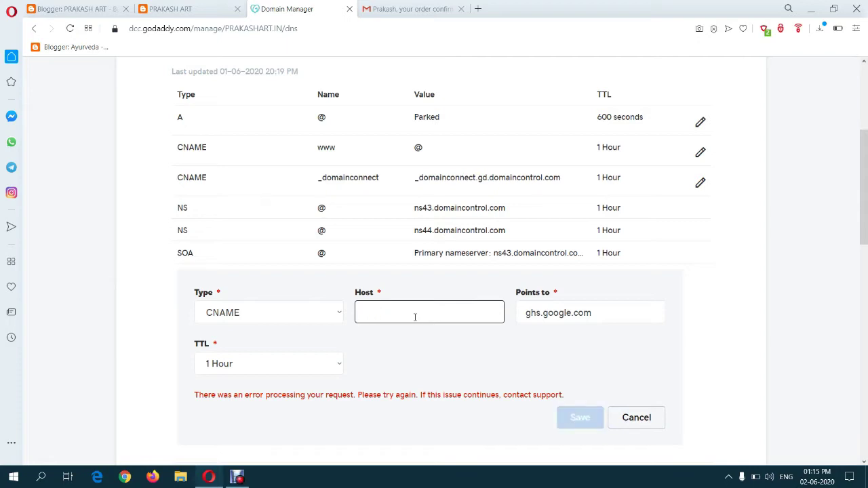
{"action": "type", "text": "www"}
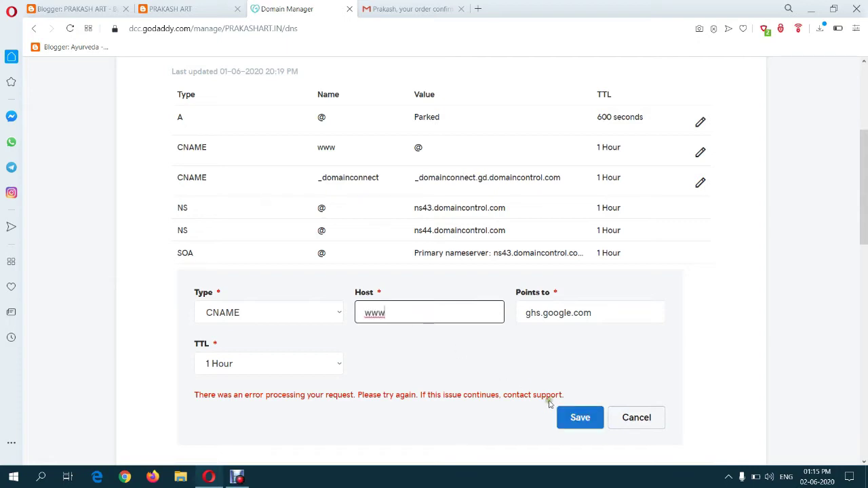
{"action": "left_click", "coordinate": [573, 417]}
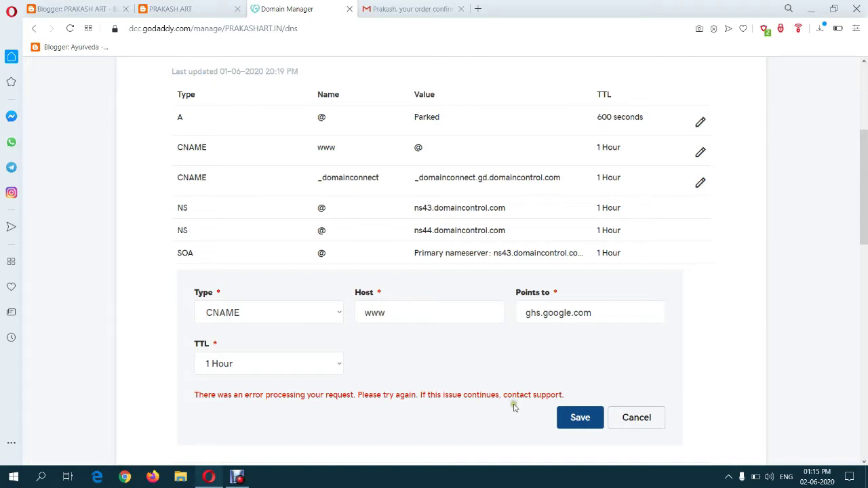
{"action": "left_click", "coordinate": [573, 415]}
- Check the available record types and the rest of the DNS page, keeping CNAME, and retry saving the www record
{"action": "left_click", "coordinate": [320, 309]}
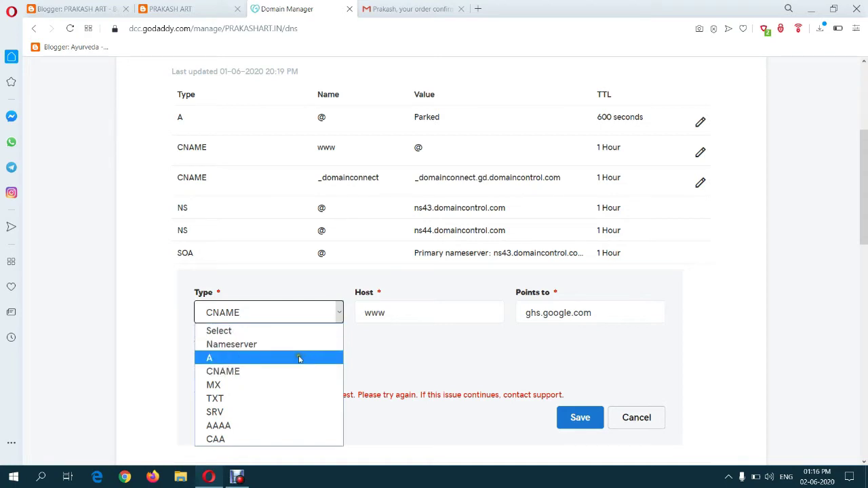
{"action": "left_click", "coordinate": [368, 350]}
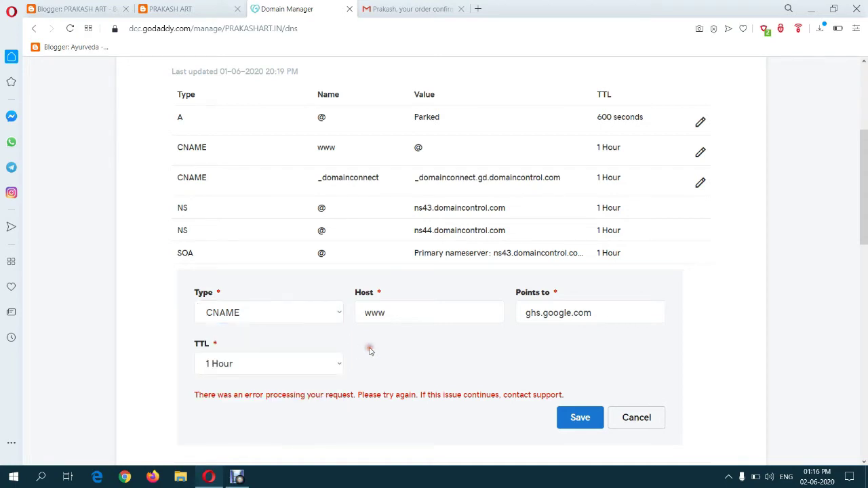
{"action": "left_click", "coordinate": [578, 417]}
{"action": "scroll", "coordinate": [440, 396], "scroll_direction": "down", "scroll_amount": 3}
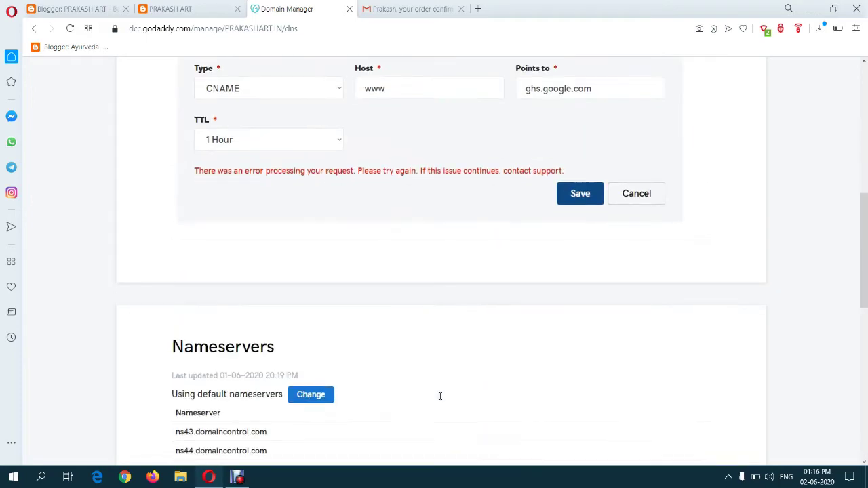
{"action": "scroll", "coordinate": [440, 395], "scroll_direction": "down", "scroll_amount": 3}
{"action": "scroll", "coordinate": [440, 396], "scroll_direction": "down", "scroll_amount": 3}
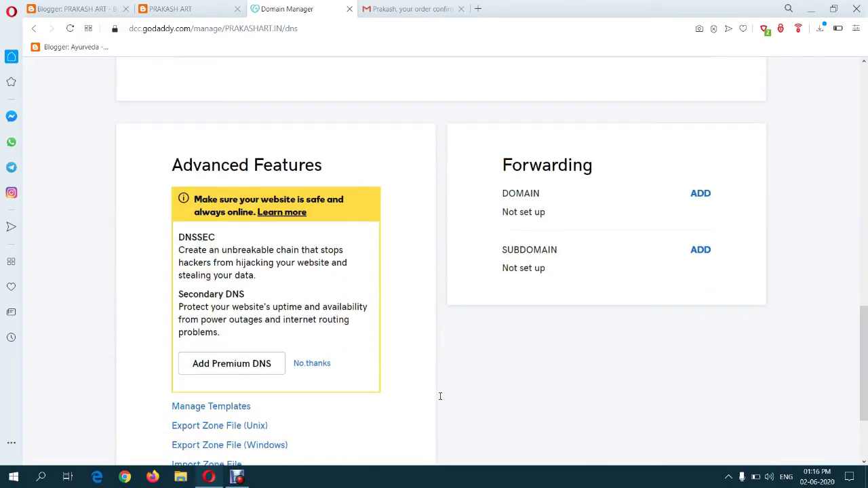
{"action": "scroll", "coordinate": [440, 396], "scroll_direction": "up", "scroll_amount": 10}
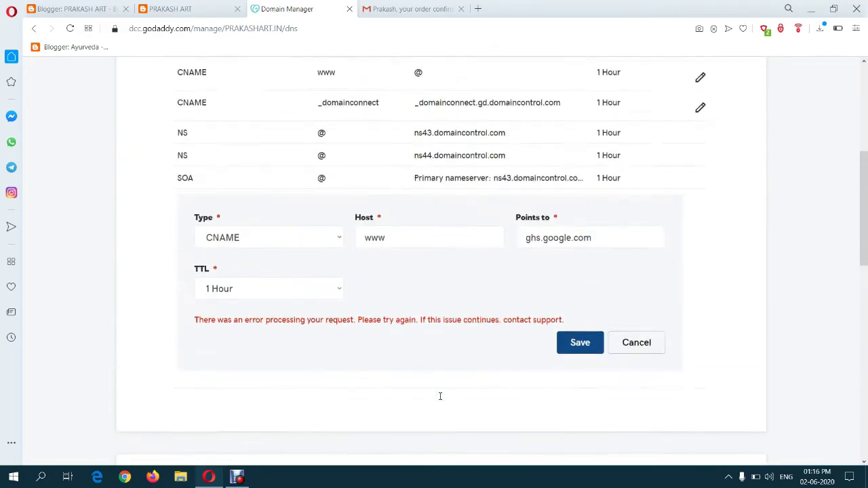
{"action": "scroll", "coordinate": [525, 444], "scroll_direction": "down", "scroll_amount": 1}
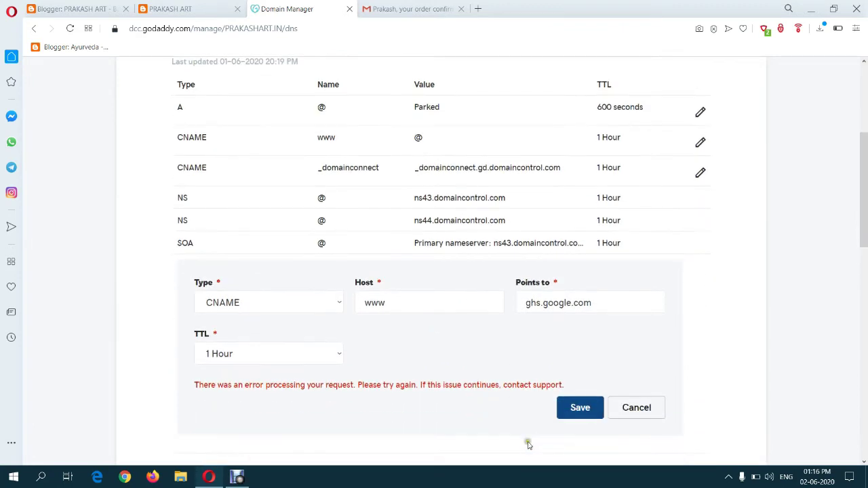
{"action": "left_click", "coordinate": [577, 411]}
{"action": "left_click", "coordinate": [578, 408]}
{"action": "left_click", "coordinate": [581, 409]}
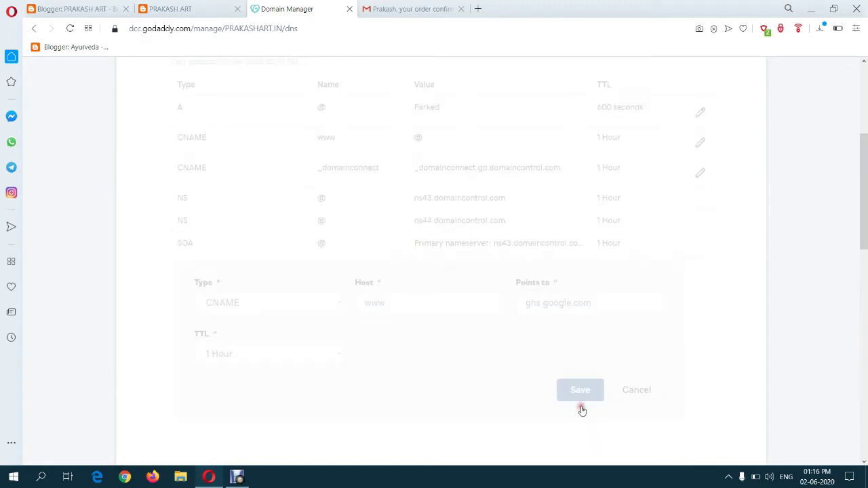
{"action": "left_click", "coordinate": [109, 3]}
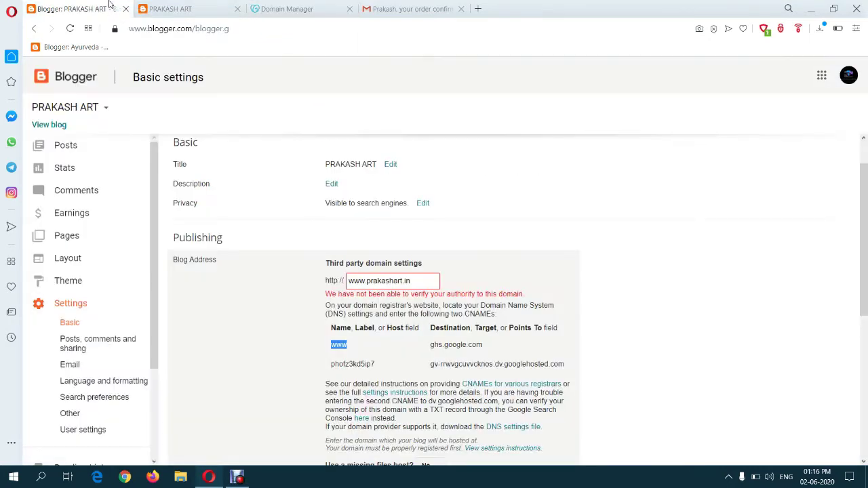
{"action": "double_click", "coordinate": [352, 365]}
{"action": "key", "text": "ctrl+c"}
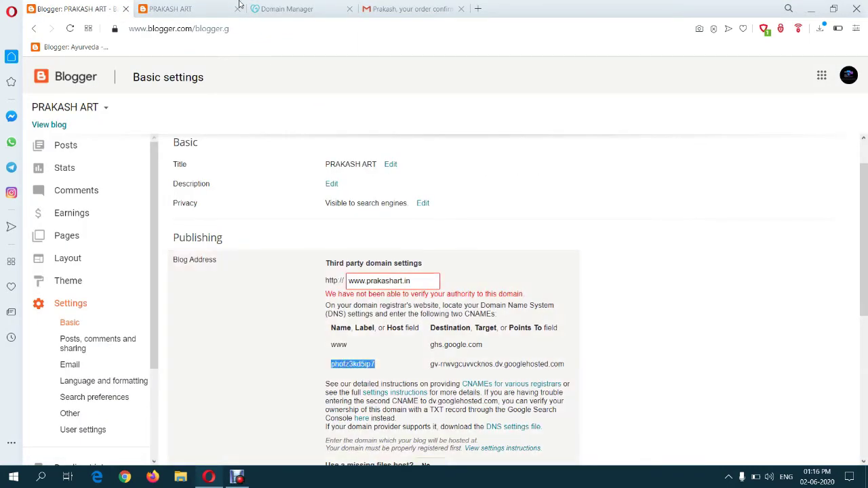
{"action": "left_click", "coordinate": [284, 9]}
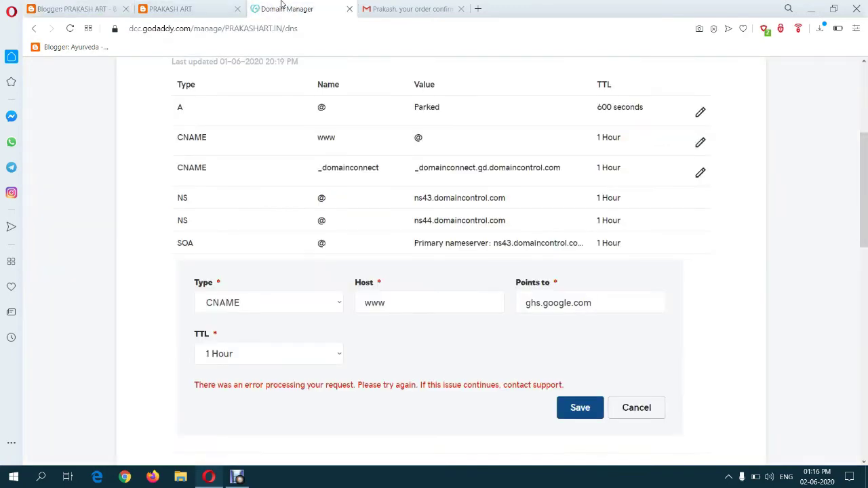
{"action": "double_click", "coordinate": [383, 302]}
{"action": "key", "text": "ctrl+v"}
{"action": "left_click", "coordinate": [10, 11]}
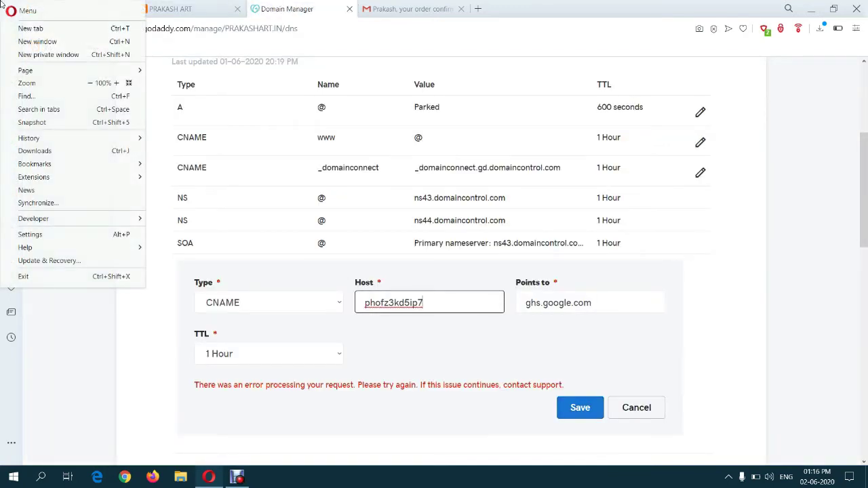
{"action": "left_click", "coordinate": [196, 5]}
- Copy the matching googlehosted.com destination from Blogger's second entry into the CNAME record's Points to value and save the record
{"action": "left_click", "coordinate": [105, 9]}
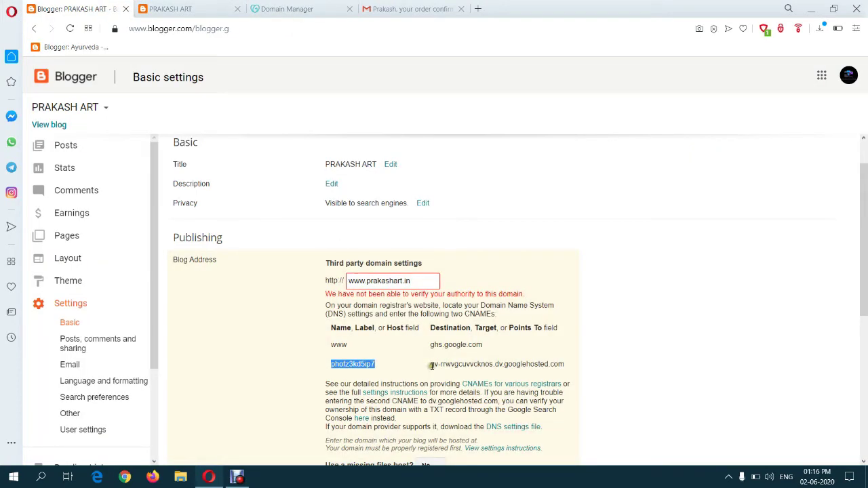
{"action": "left_click_drag", "start_coordinate": [431, 366], "coordinate": [571, 368]}
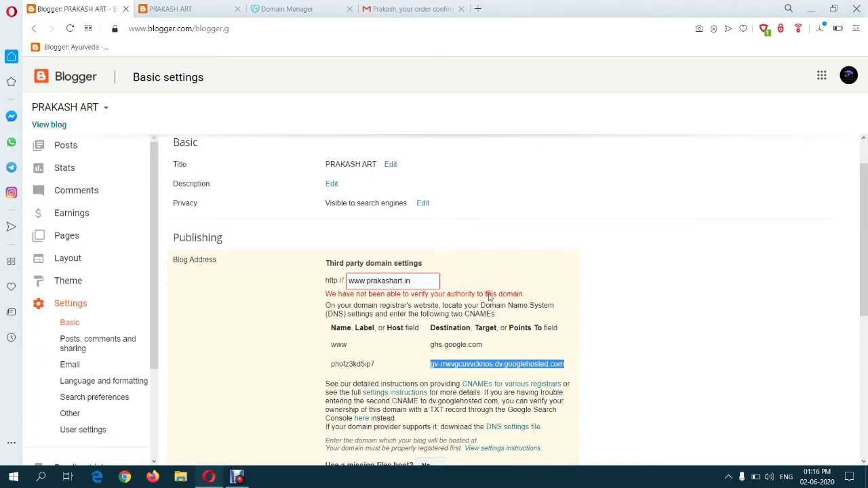
{"action": "left_click", "coordinate": [319, 10]}
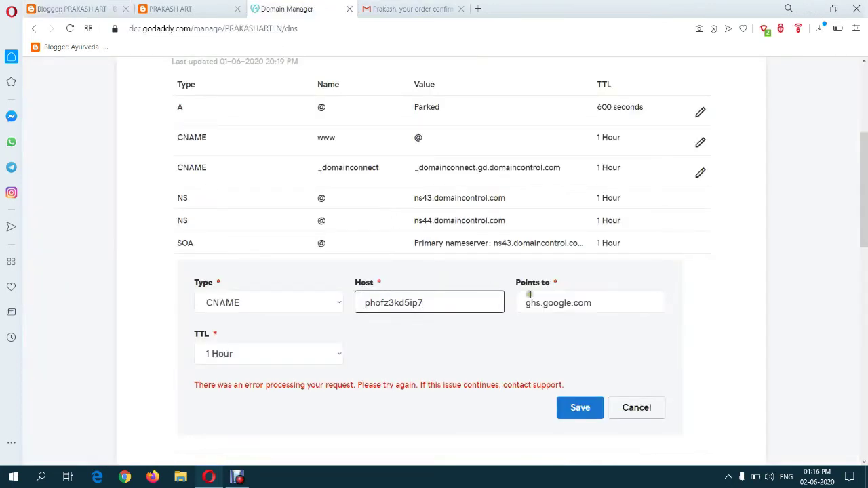
{"action": "left_click", "coordinate": [587, 308]}
{"action": "key", "text": "ctrl+a"}
{"action": "type", "text": "uvvcknos.dv.googlehosted.com"}
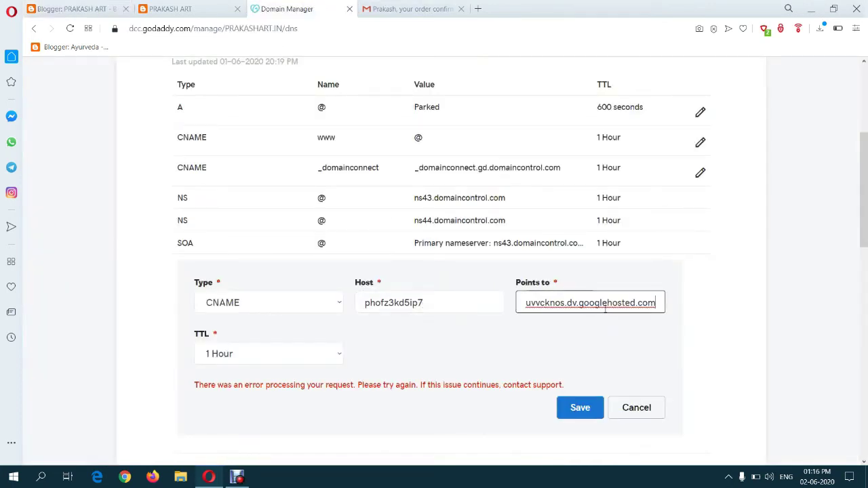
{"action": "left_click", "coordinate": [581, 408]}
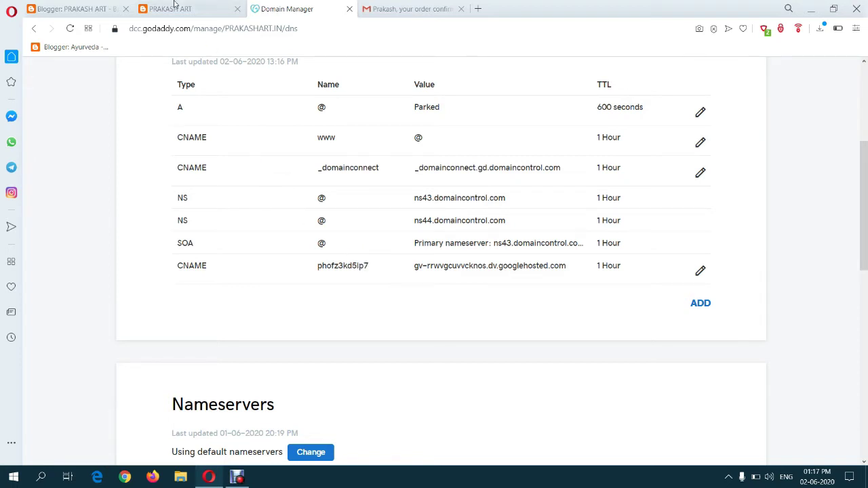
- Start another new DNS record of type CNAME for the domain
{"action": "left_click", "coordinate": [699, 304]}
{"action": "left_click", "coordinate": [342, 333]}
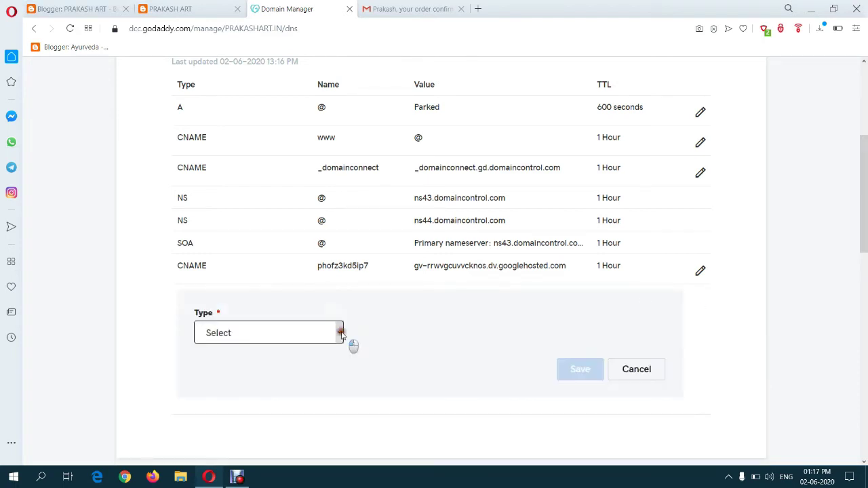
{"action": "left_click", "coordinate": [242, 249]}
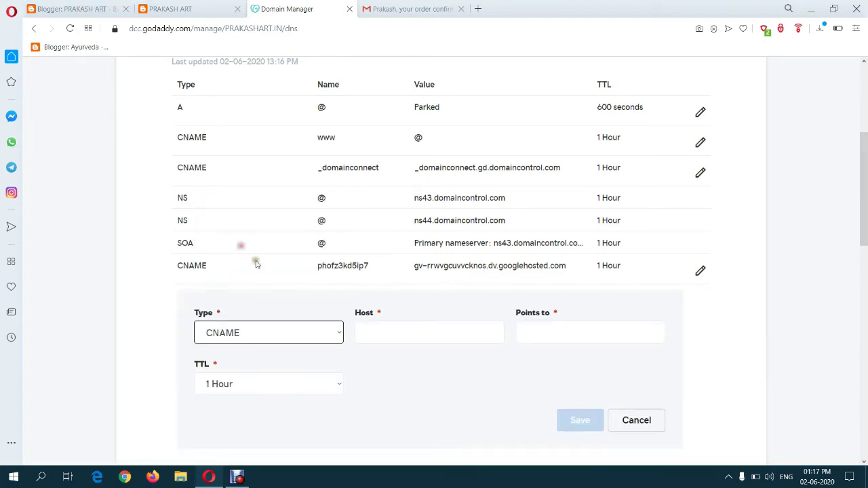
- Copy the host name www from Blogger's first entry into the new CNAME record's Host
{"action": "left_click", "coordinate": [406, 339]}
{"action": "left_click", "coordinate": [49, 5]}
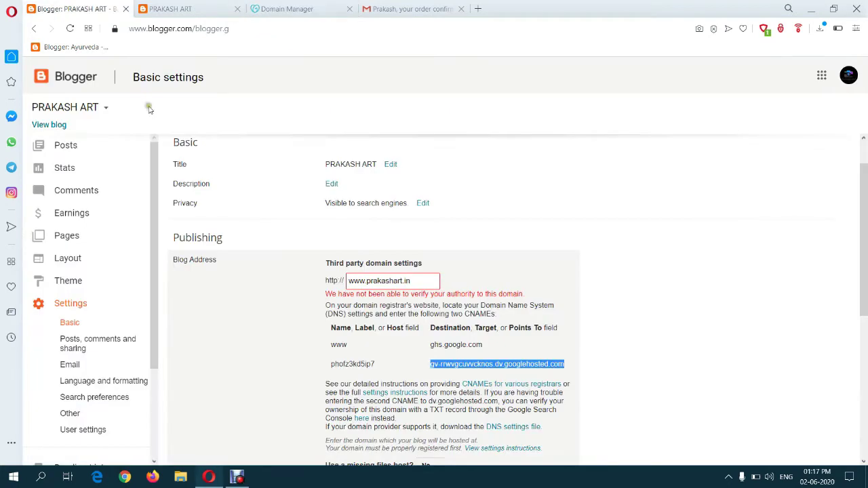
{"action": "left_click", "coordinate": [337, 345]}
{"action": "double_click", "coordinate": [339, 345]}
{"action": "key", "text": "ctrl+c"}
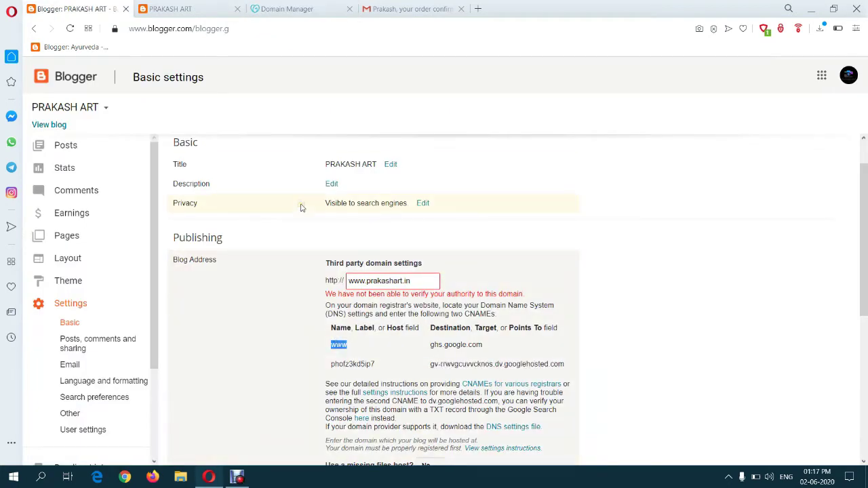
{"action": "left_click", "coordinate": [305, 7]}
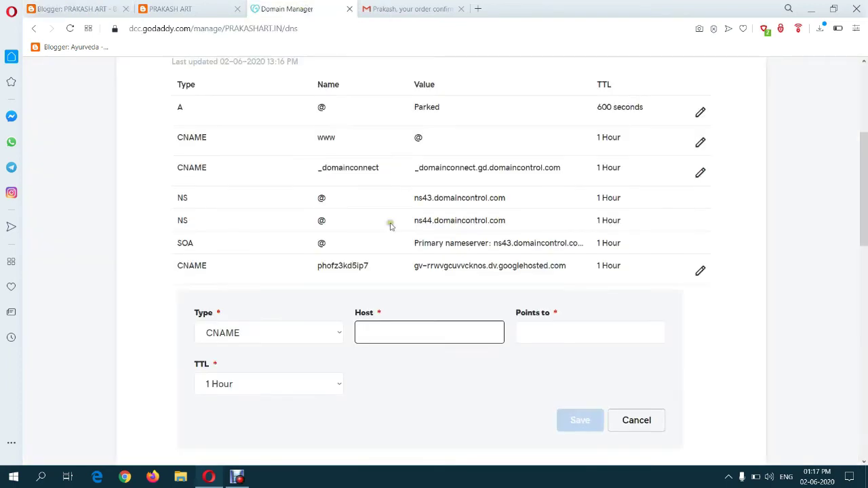
{"action": "key", "text": "ctrl+v"}
- Copy the destination ghs.google.com from Blogger into the new www record's Points to value and try to save the record
{"action": "left_click", "coordinate": [92, 9]}
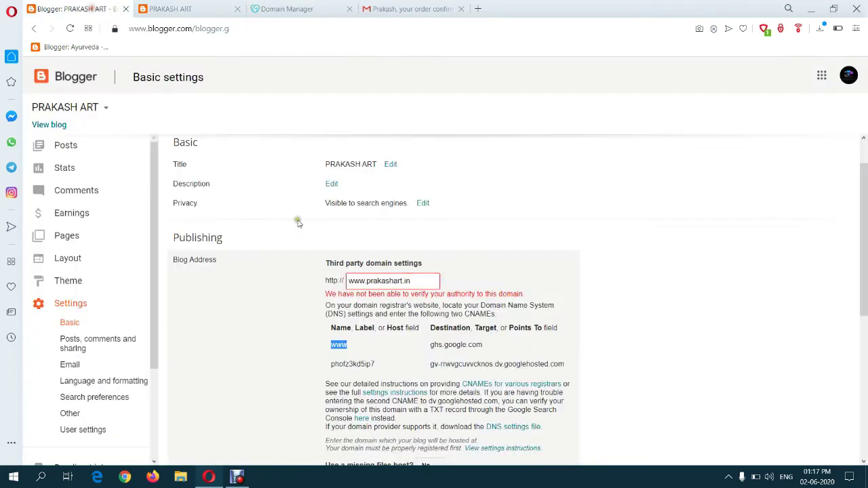
{"action": "left_click_drag", "start_coordinate": [432, 346], "coordinate": [483, 345]}
{"action": "key", "text": "ctrl+c"}
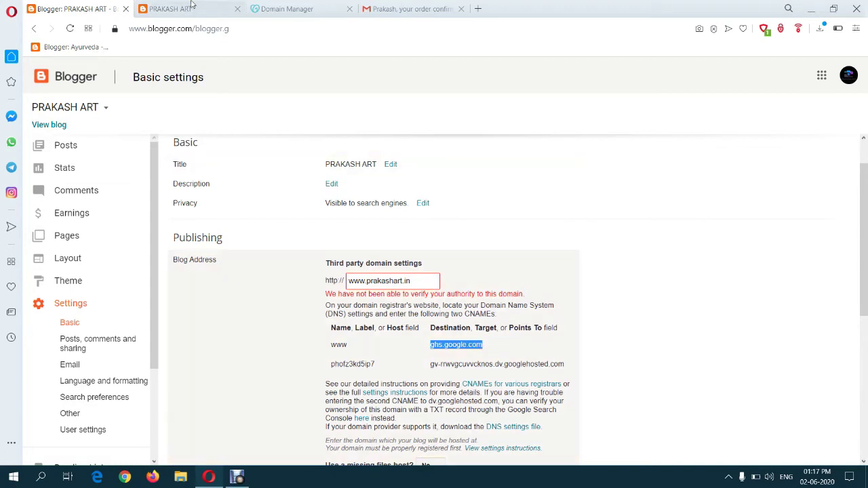
{"action": "left_click", "coordinate": [262, 7]}
{"action": "left_click", "coordinate": [554, 330]}
{"action": "key", "text": "ctrl+v"}
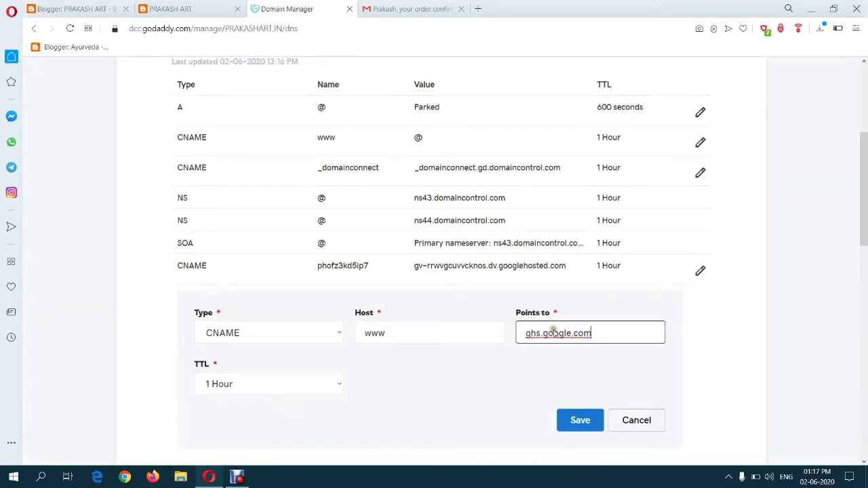
{"action": "left_click", "coordinate": [579, 428]}
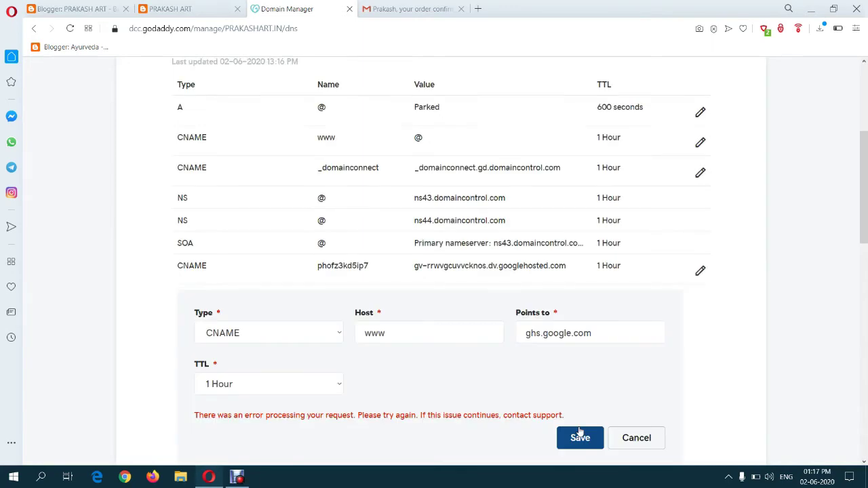
{"action": "scroll", "coordinate": [402, 399], "scroll_direction": "down", "scroll_amount": 1}
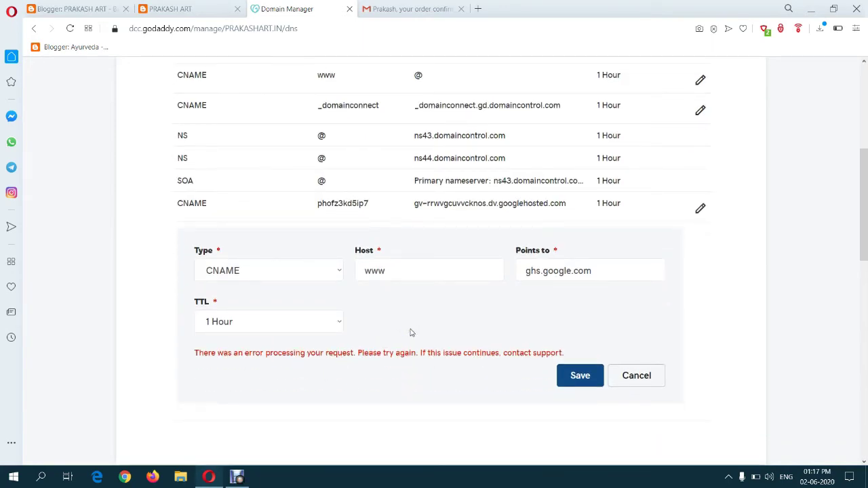
- Try to save the new www record as type A and as type Nameserver, keeping ghs.google.com as its Points to value
{"action": "scroll", "coordinate": [410, 332], "scroll_direction": "up", "scroll_amount": 1}
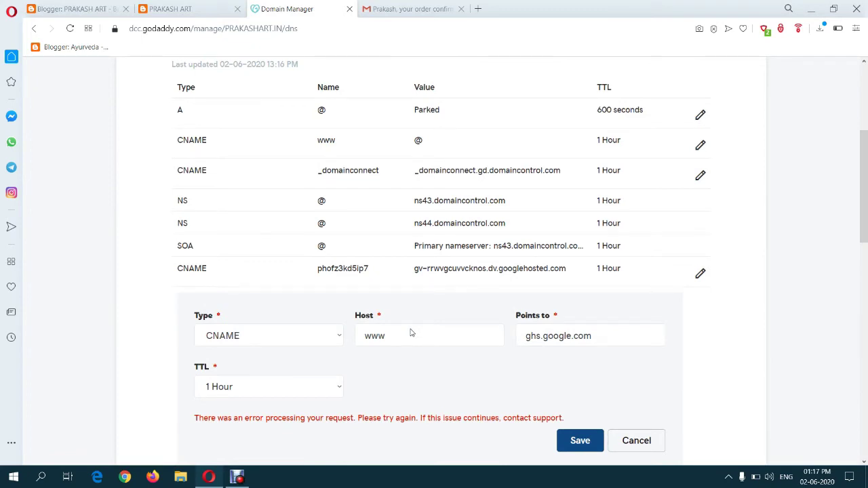
{"action": "left_click", "coordinate": [339, 339]}
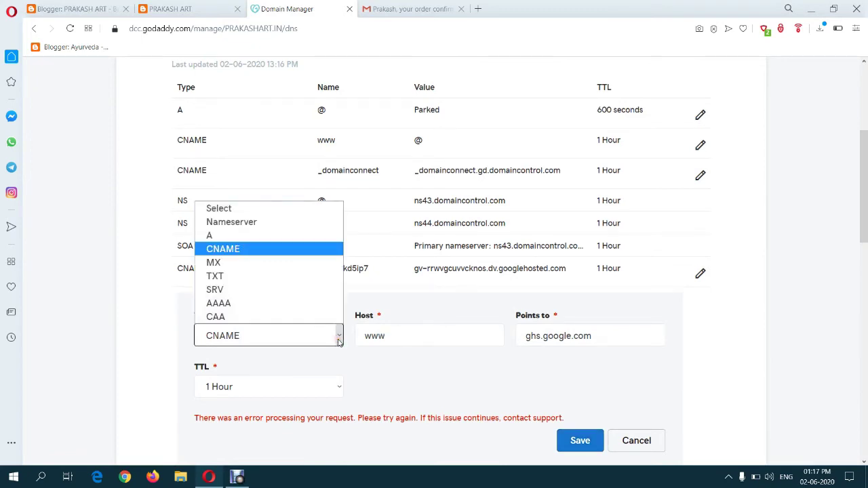
{"action": "left_click", "coordinate": [272, 232]}
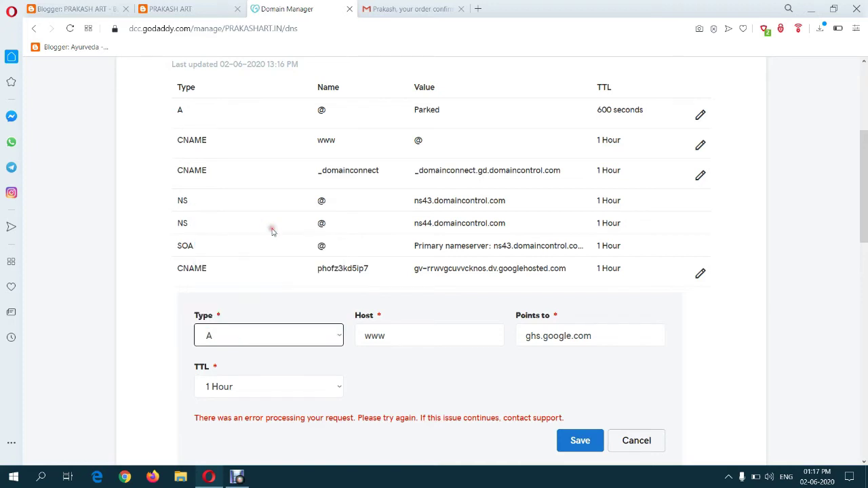
{"action": "left_click", "coordinate": [571, 443]}
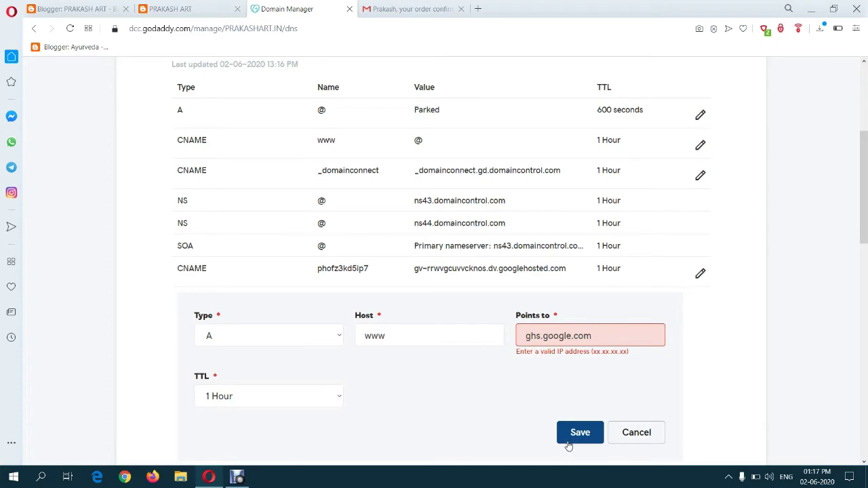
{"action": "left_click", "coordinate": [322, 335]}
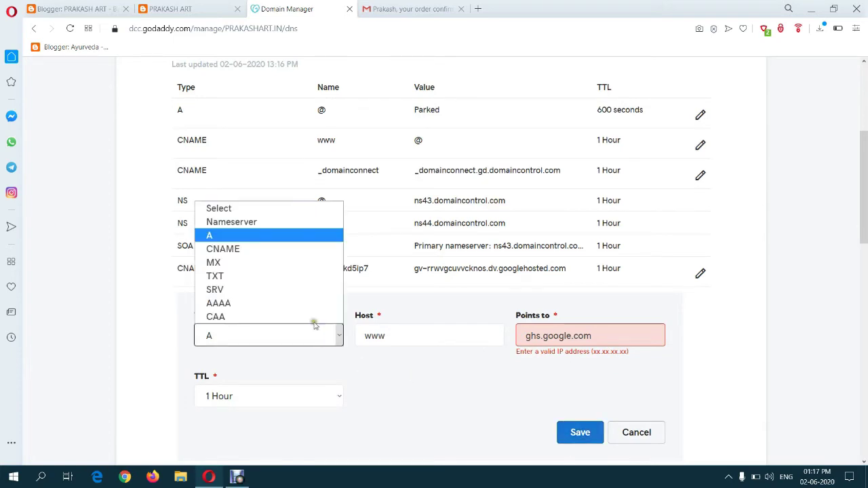
{"action": "left_click", "coordinate": [287, 224]}
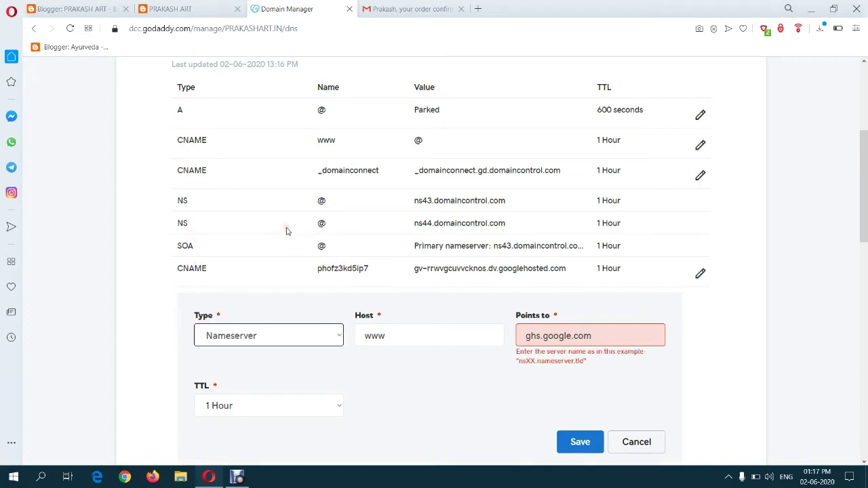
{"action": "left_click", "coordinate": [573, 442]}
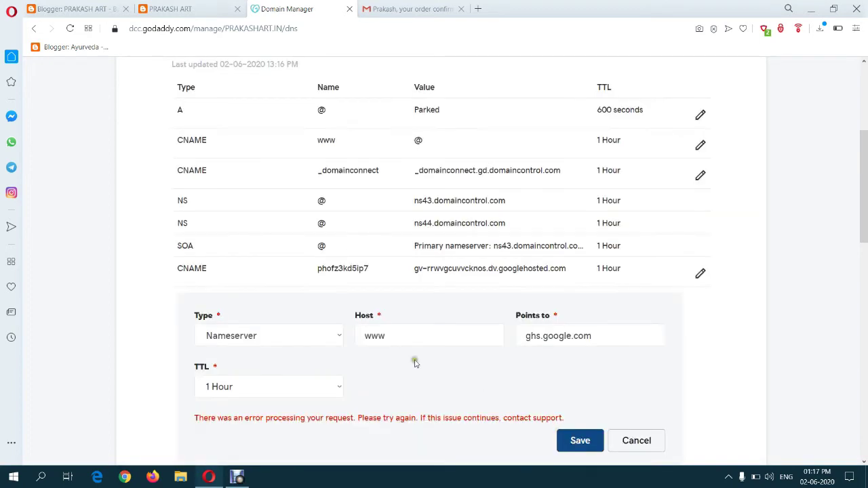
- Set the new www record's type back to CNAME and try saving it again
{"action": "left_click", "coordinate": [337, 337]}
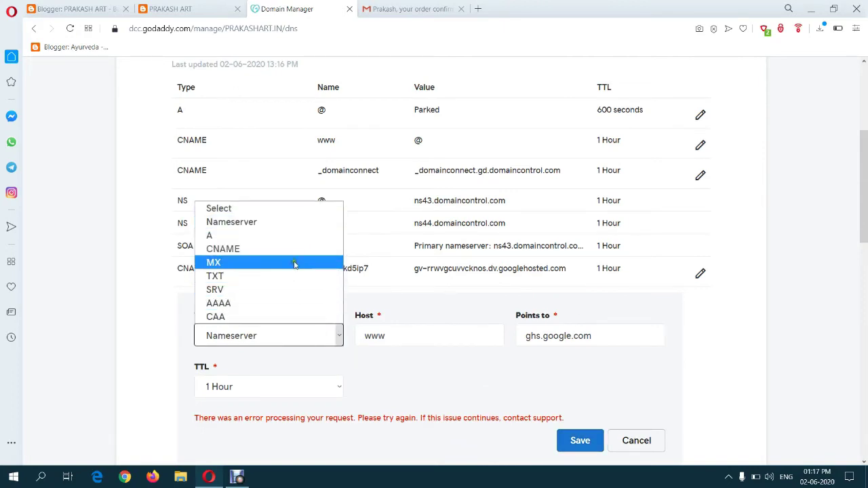
{"action": "left_click", "coordinate": [259, 252]}
{"action": "left_click", "coordinate": [573, 439]}
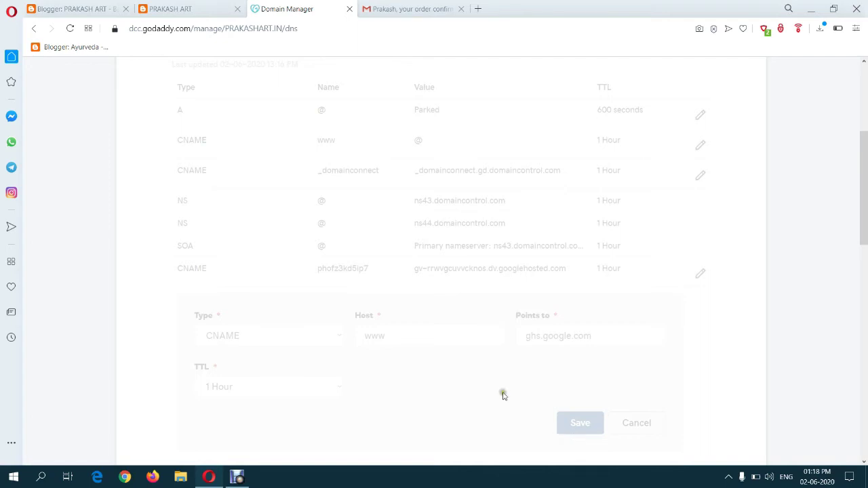
- Copy ghs.google.com from the unsaved record's Points to value and check it against the www entry in Blogger
{"action": "scroll", "coordinate": [503, 396], "scroll_direction": "down", "scroll_amount": 3}
{"action": "scroll", "coordinate": [502, 396], "scroll_direction": "up", "scroll_amount": 3}
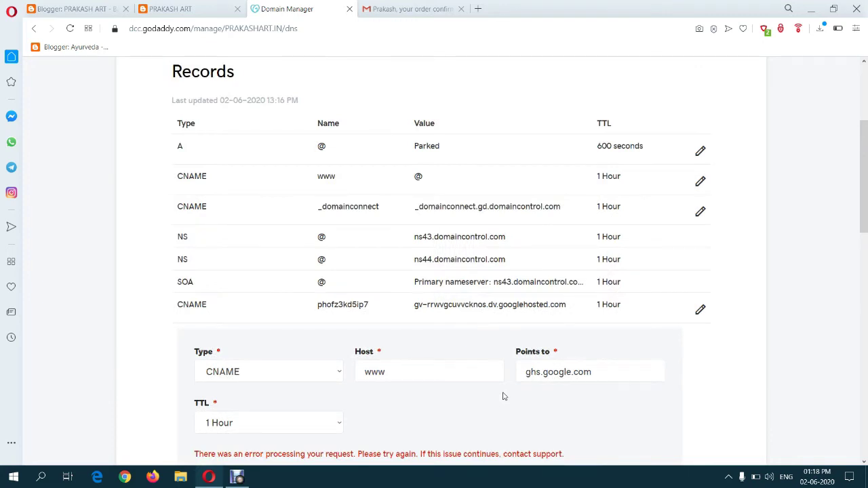
{"action": "double_click", "coordinate": [418, 176]}
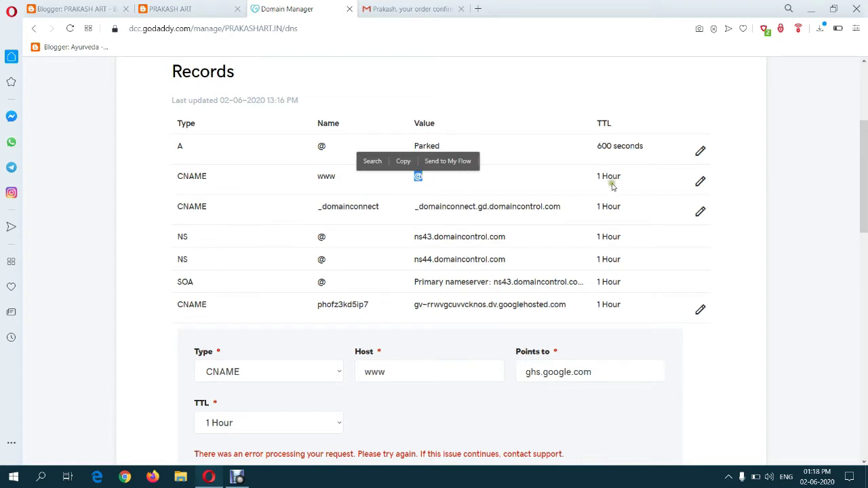
{"action": "scroll", "coordinate": [379, 190], "scroll_direction": "down", "scroll_amount": 1}
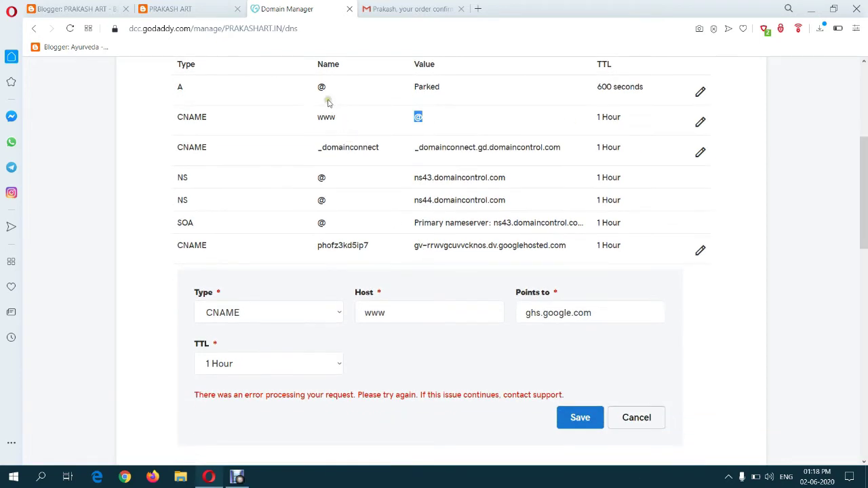
{"action": "double_click", "coordinate": [553, 312]}
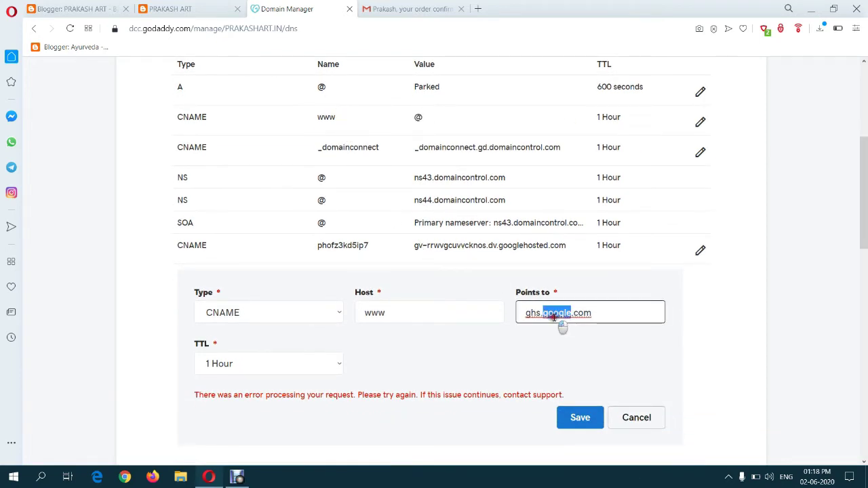
{"action": "key", "text": "ctrl+a"}
{"action": "key", "text": "ctrl+c"}
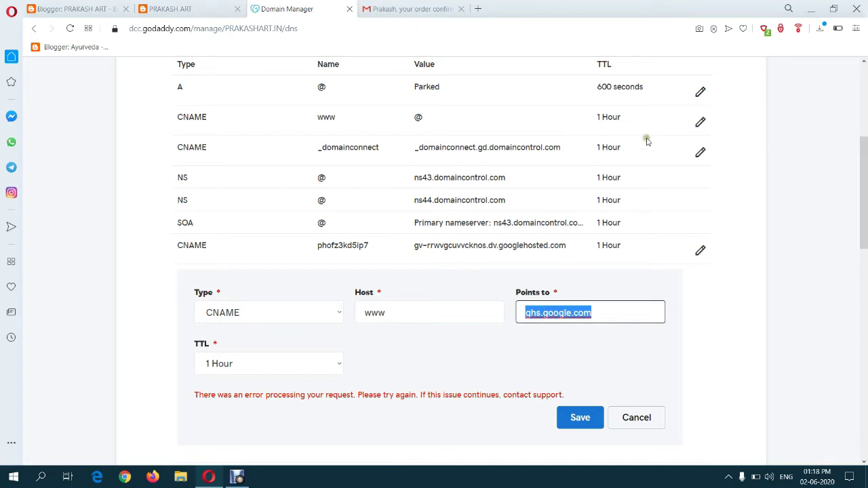
{"action": "scroll", "coordinate": [645, 139], "scroll_direction": "up", "scroll_amount": 2}
{"action": "left_click", "coordinate": [98, 10]}
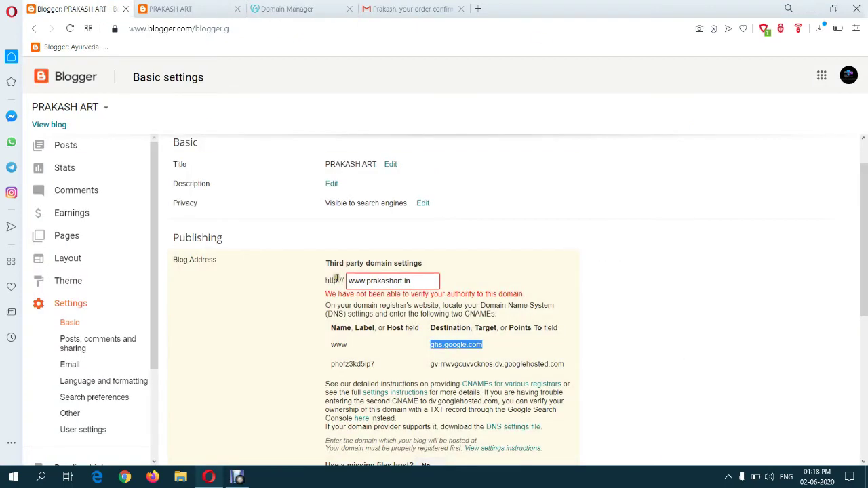
{"action": "left_click", "coordinate": [278, 8]}
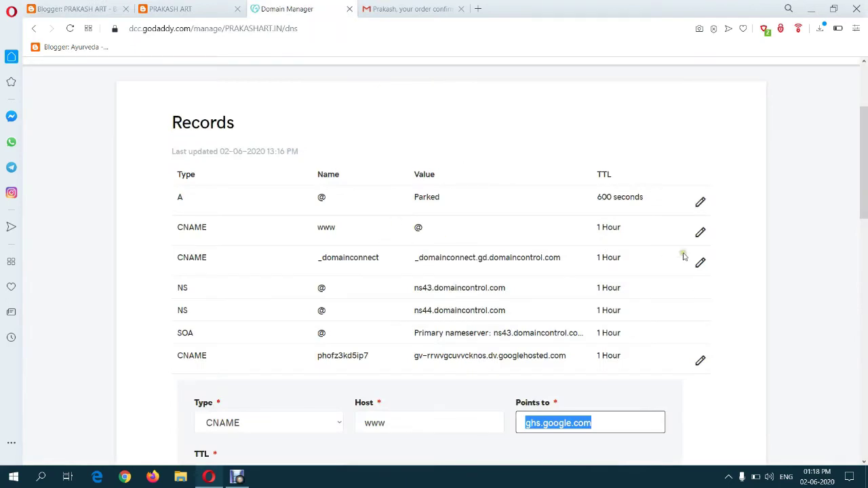
- Edit the existing www CNAME record so it points to ghs.google.com and save it
{"action": "left_click", "coordinate": [701, 232]}
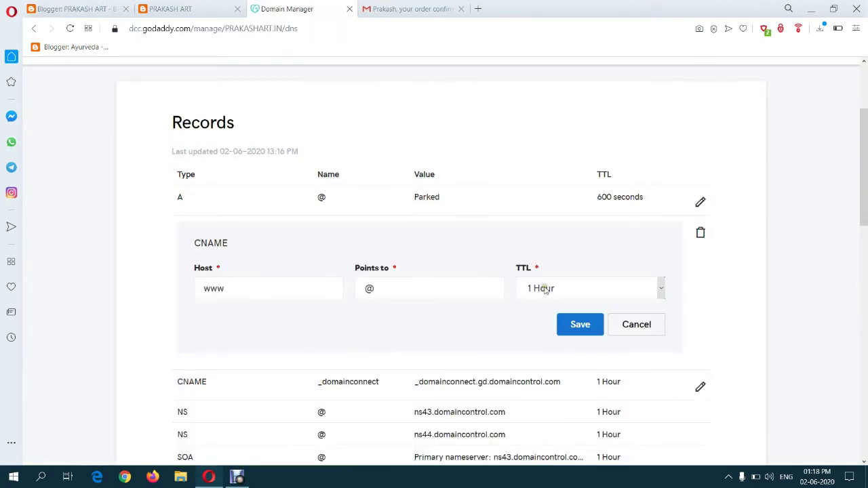
{"action": "left_click", "coordinate": [424, 290]}
{"action": "left_click_drag", "start_coordinate": [424, 289], "coordinate": [355, 288]}
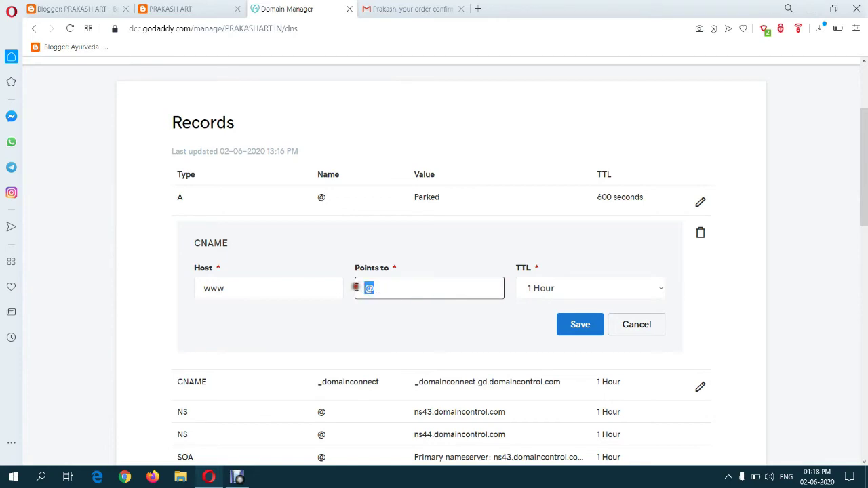
{"action": "key", "text": "ctrl+v"}
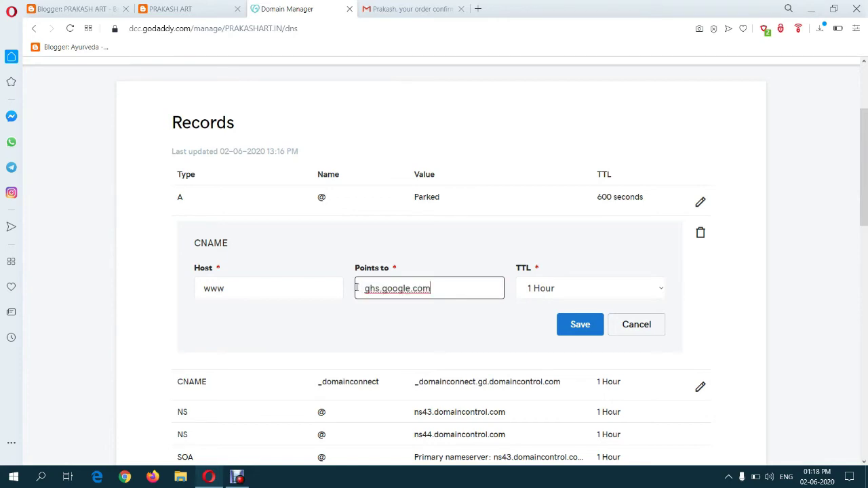
{"action": "left_click", "coordinate": [579, 323]}
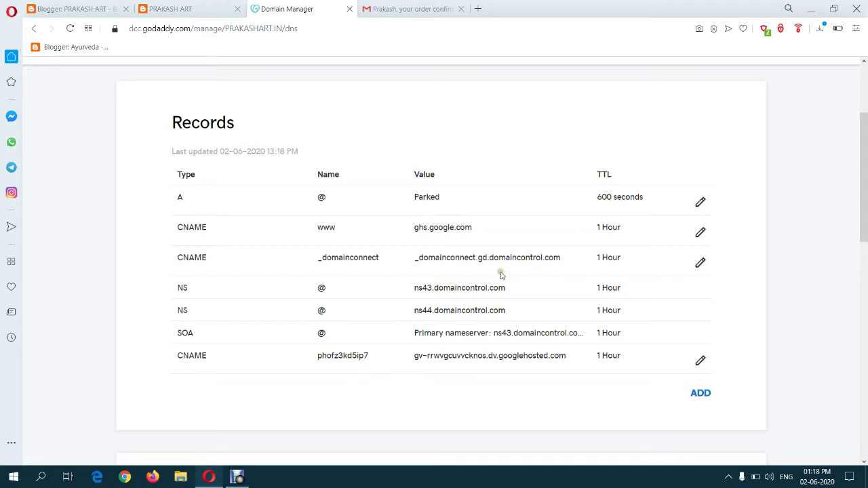
{"action": "left_click", "coordinate": [99, 6]}
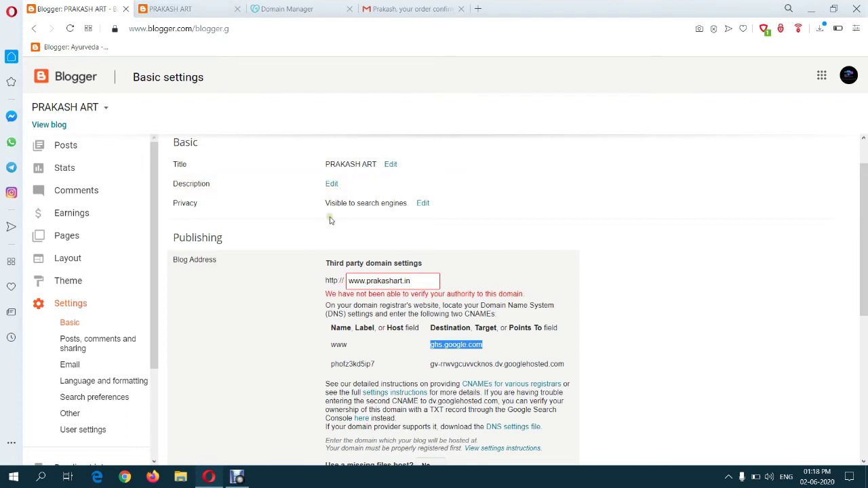
{"action": "left_click", "coordinate": [410, 281]}
{"action": "double_click", "coordinate": [411, 282]}
{"action": "key", "text": "ctrl+c"}
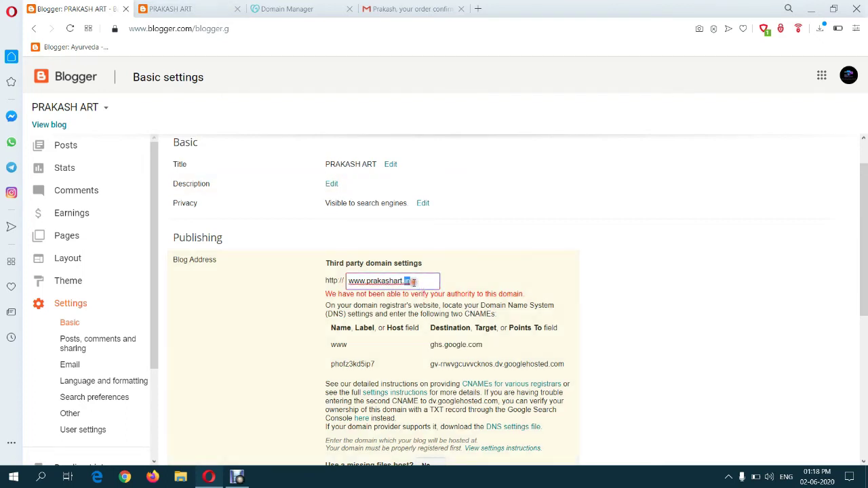
{"action": "left_click", "coordinate": [477, 9]}
{"action": "key", "text": "ctrl+v"}
{"action": "key", "text": "Return"}
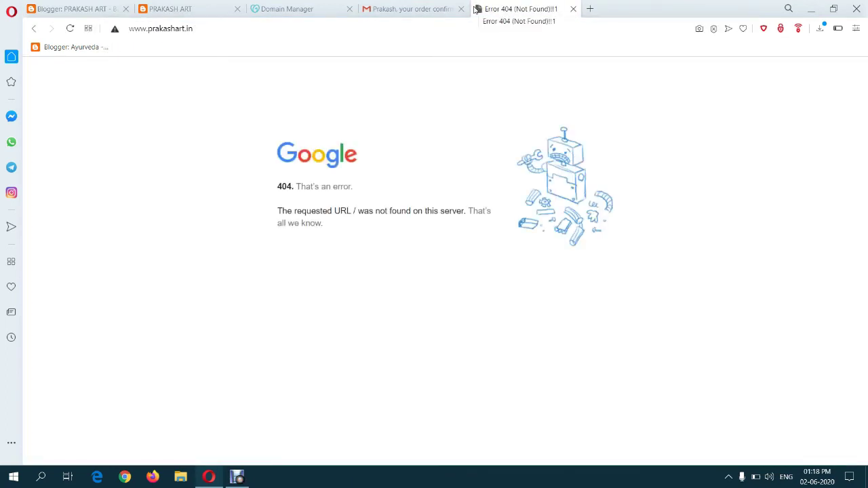
{"action": "left_click", "coordinate": [193, 29]}
{"action": "key", "text": "Return"}
{"action": "left_click", "coordinate": [194, 31]}
{"action": "key", "text": "Return"}
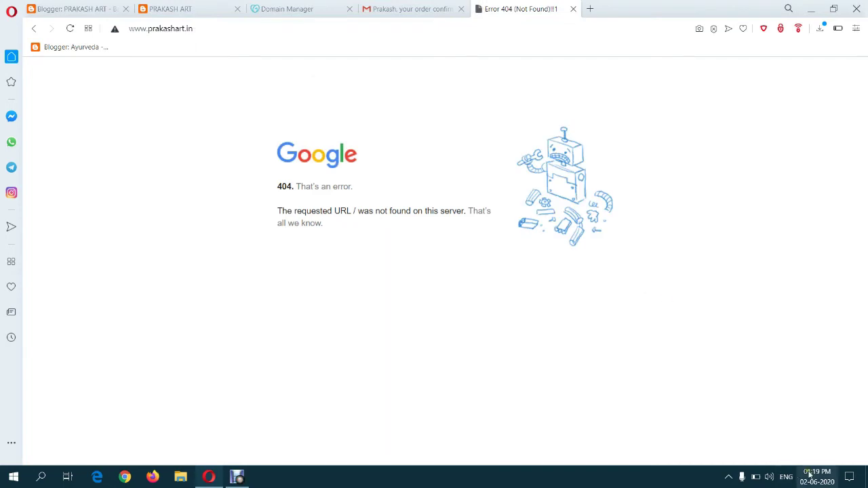
{"action": "left_click", "coordinate": [184, 31]}
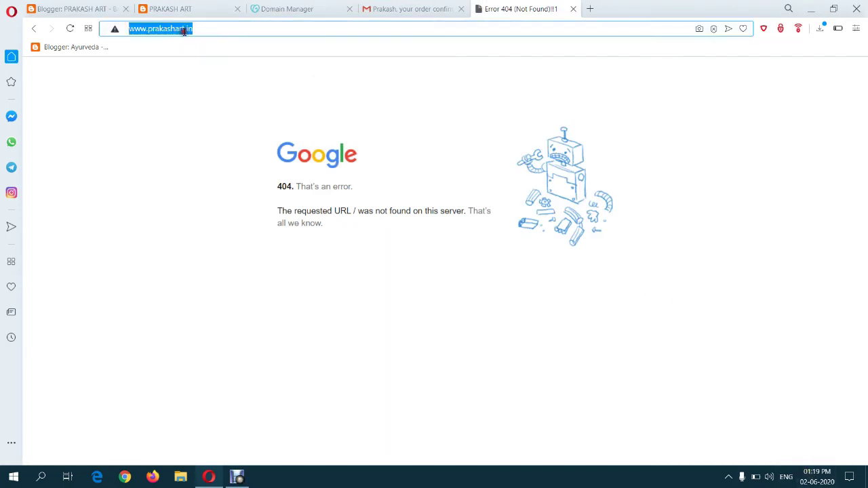
{"action": "key", "text": "Return"}
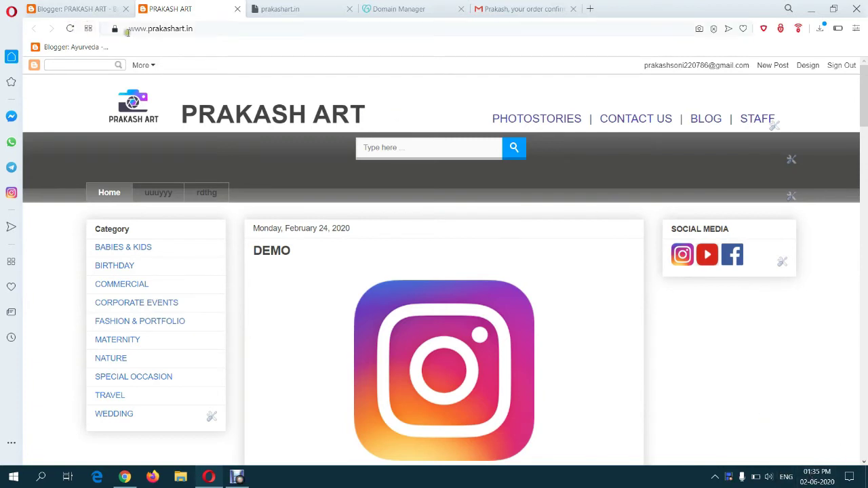
{"action": "left_click", "coordinate": [69, 30]}
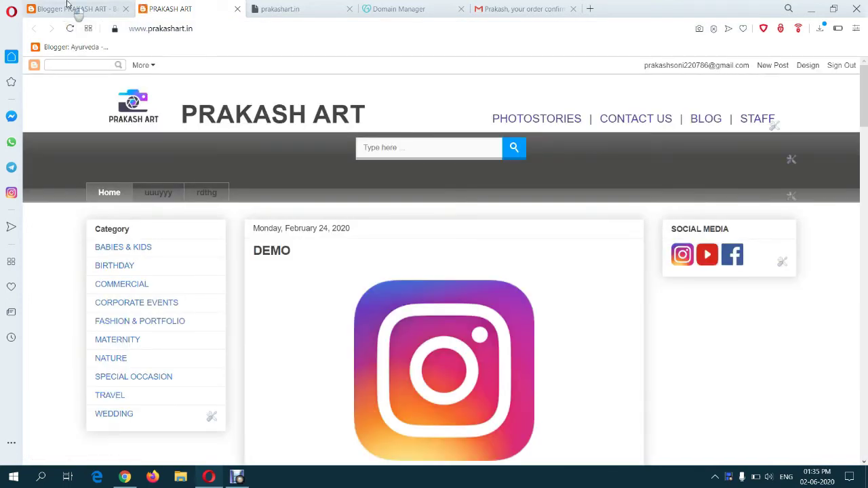
{"action": "left_click", "coordinate": [68, 9]}
{"action": "left_click", "coordinate": [54, 124]}
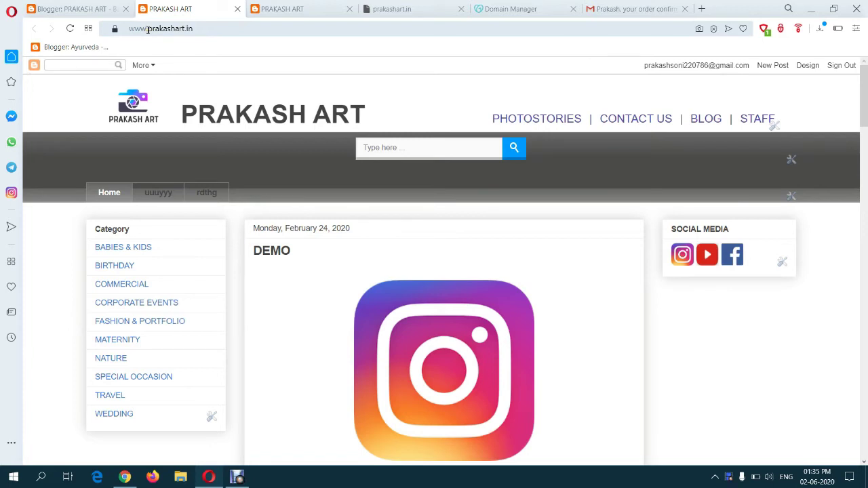
{"action": "left_click", "coordinate": [147, 29]}
{"action": "left_click", "coordinate": [145, 28]}
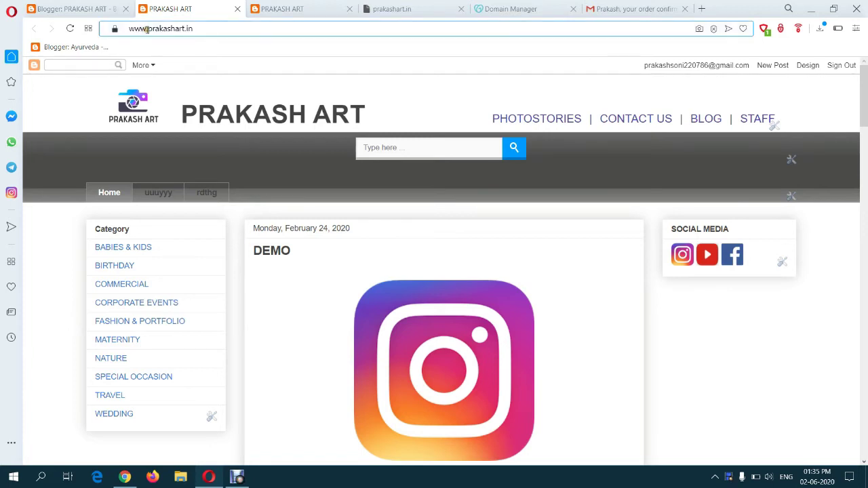
{"action": "left_click_drag", "start_coordinate": [148, 29], "coordinate": [127, 29]}
{"action": "key", "text": "BackSpace"}
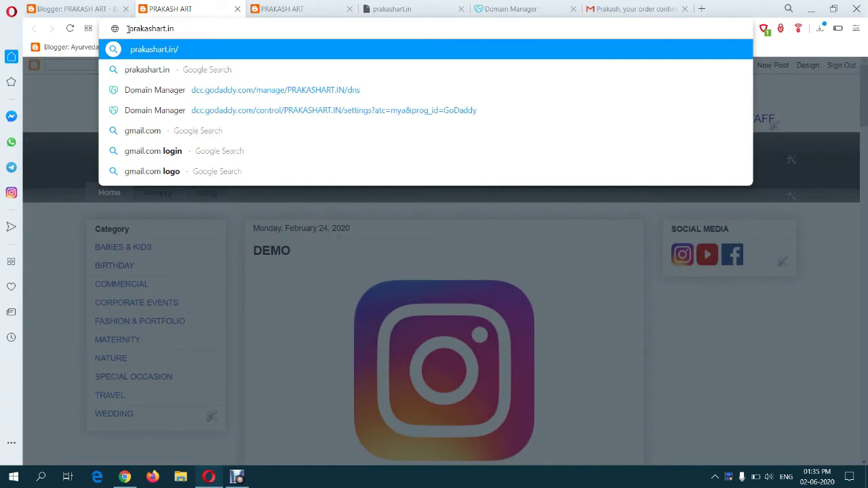
{"action": "key", "text": "Return"}
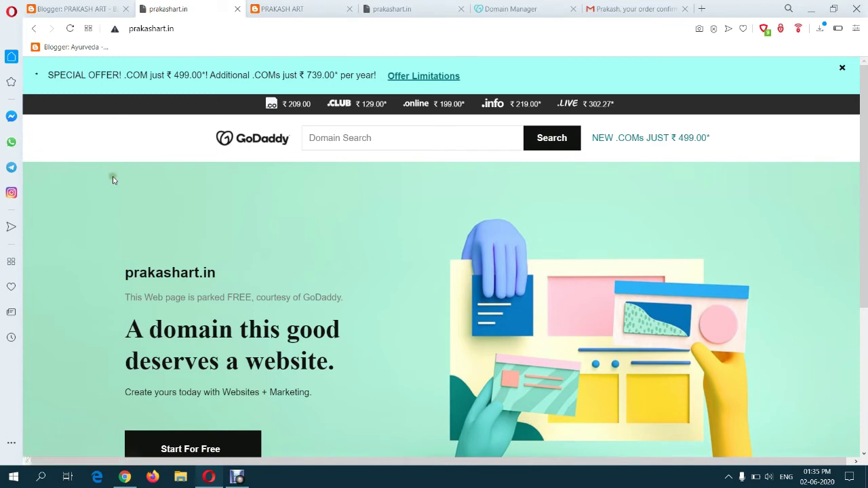
- Examine the DNS Management page of prakashart.in in the domain manager, down to its Forwarding section
{"action": "left_click", "coordinate": [510, 7]}
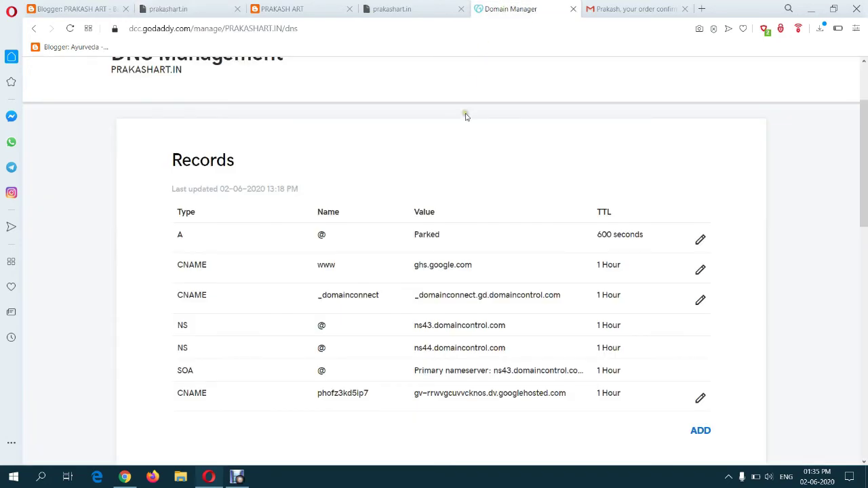
{"action": "scroll", "coordinate": [465, 117], "scroll_direction": "down", "scroll_amount": 4}
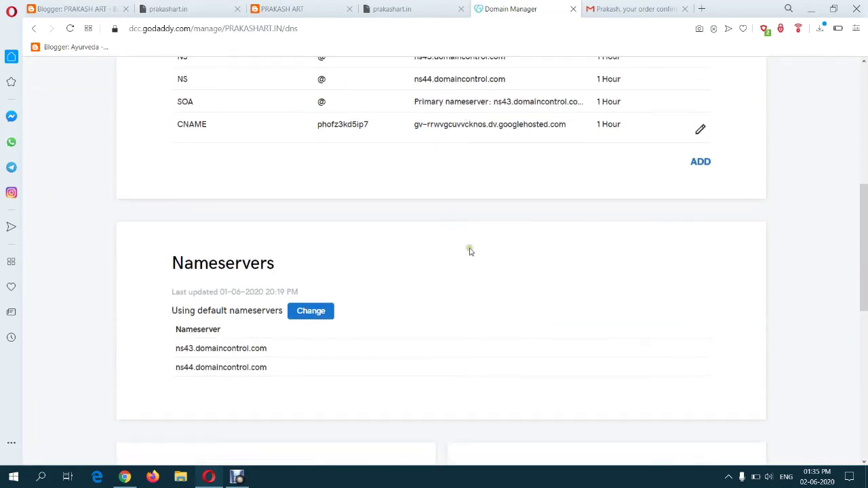
{"action": "scroll", "coordinate": [469, 251], "scroll_direction": "down", "scroll_amount": 3}
{"action": "scroll", "coordinate": [469, 252], "scroll_direction": "down", "scroll_amount": 2}
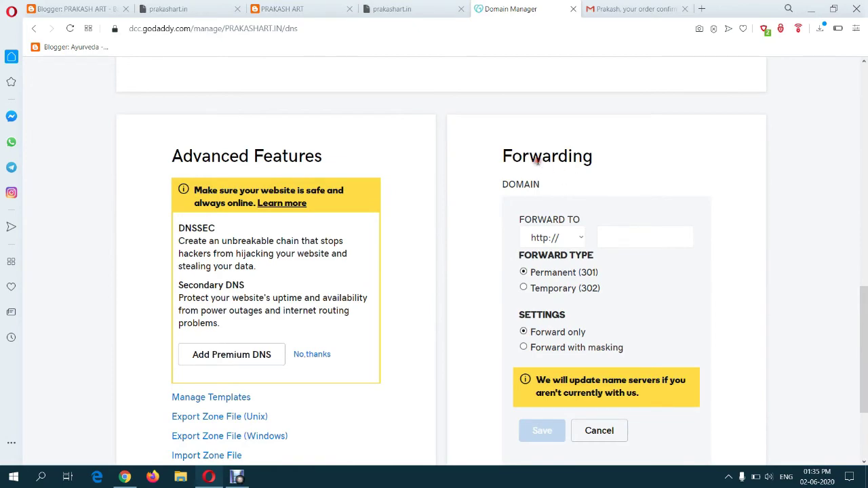
{"action": "scroll", "coordinate": [532, 157], "scroll_direction": "down", "scroll_amount": 3}
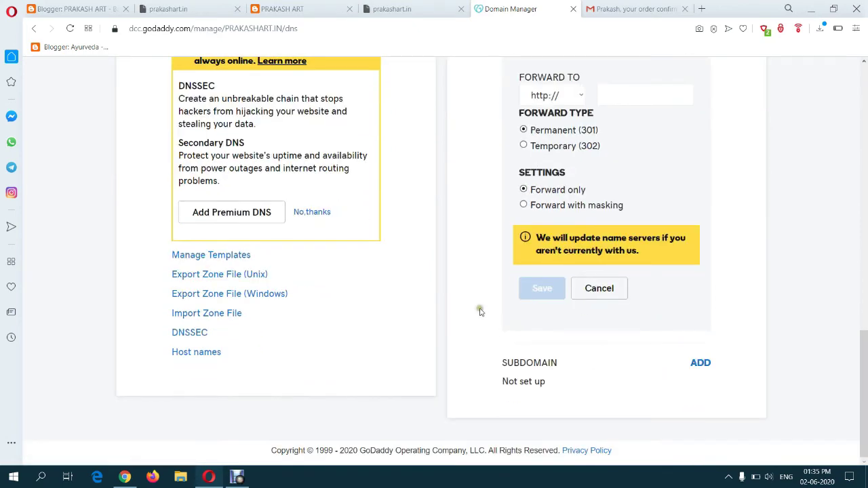
{"action": "scroll", "coordinate": [480, 312], "scroll_direction": "up", "scroll_amount": 3}
{"action": "scroll", "coordinate": [360, 136], "scroll_direction": "up", "scroll_amount": 10}
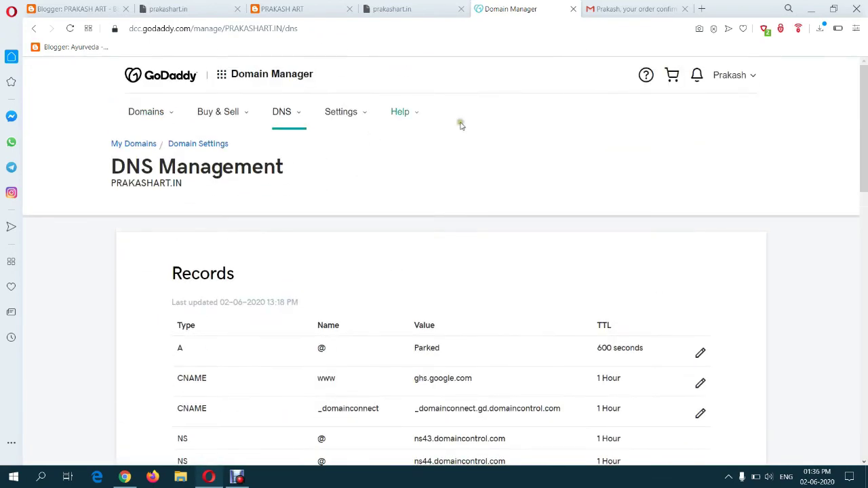
- Open DNS management for prakashart.in from the account's products list and start adding a domain forwarding entry
{"action": "left_click", "coordinate": [739, 80]}
{"action": "left_click", "coordinate": [640, 171]}
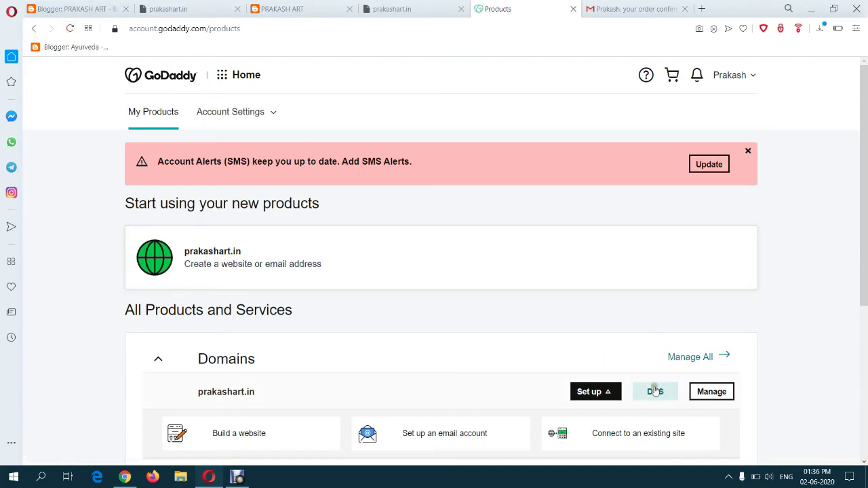
{"action": "scroll", "coordinate": [560, 329], "scroll_direction": "down", "scroll_amount": 1}
{"action": "left_click", "coordinate": [632, 321]}
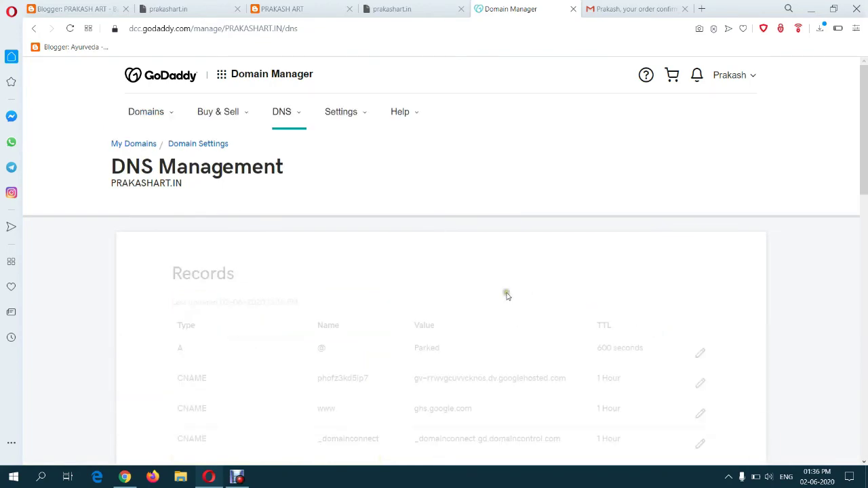
{"action": "scroll", "coordinate": [522, 272], "scroll_direction": "down", "scroll_amount": 9}
{"action": "scroll", "coordinate": [526, 270], "scroll_direction": "down", "scroll_amount": 3}
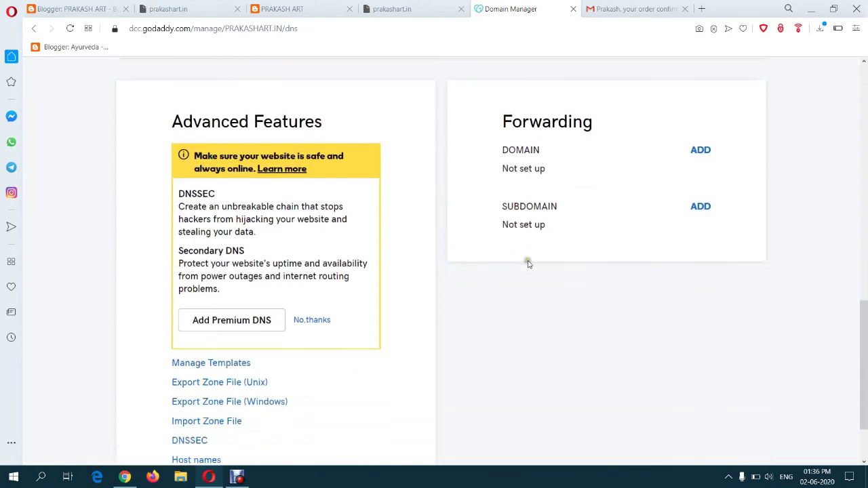
{"action": "left_click", "coordinate": [701, 137]}
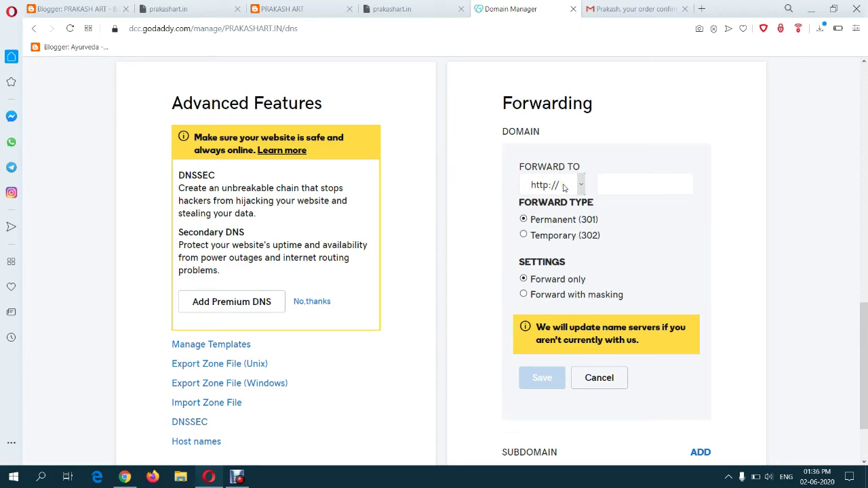
- Check the bare prakashart.in address in the parked page's tab and return to the forwarding form
{"action": "left_click", "coordinate": [611, 183]}
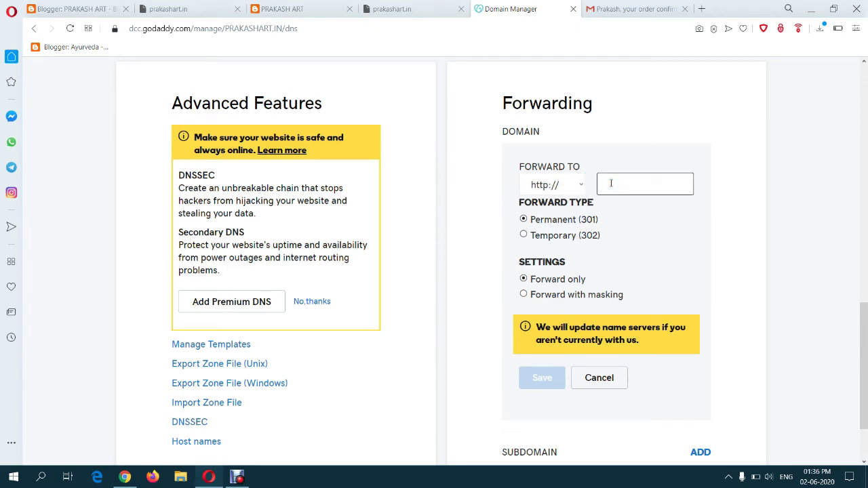
{"action": "left_click", "coordinate": [108, 7]}
{"action": "left_click", "coordinate": [198, 10]}
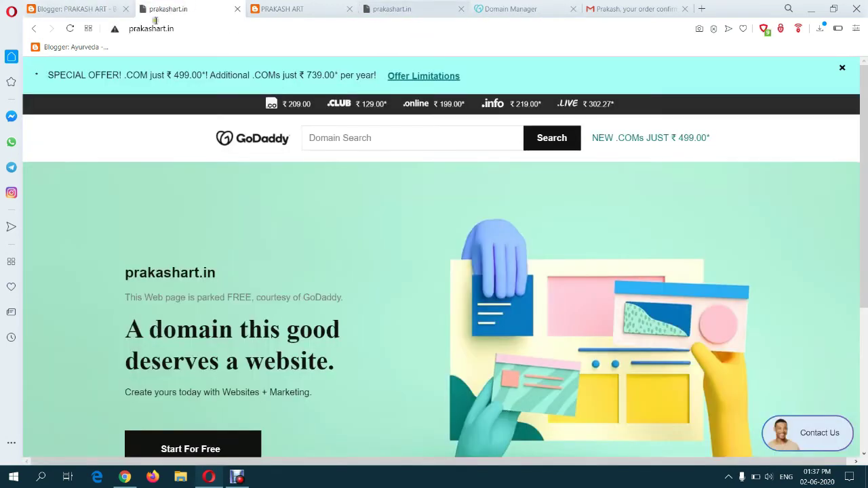
{"action": "left_click", "coordinate": [138, 31]}
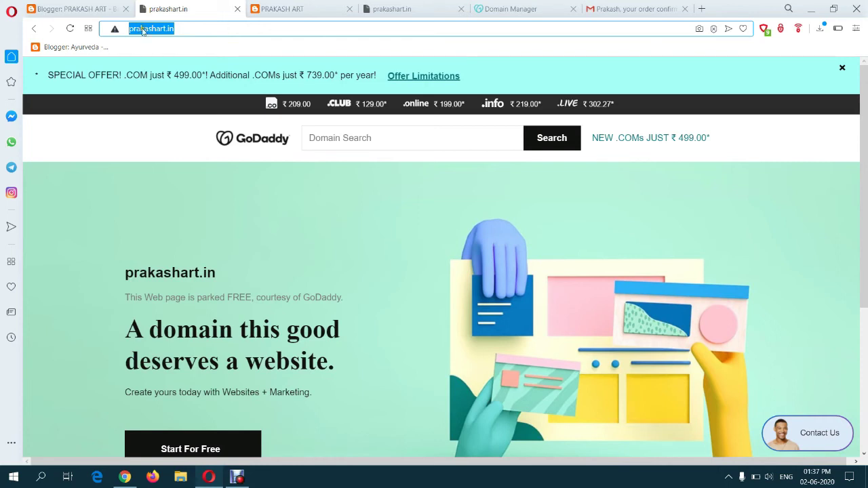
{"action": "left_click", "coordinate": [519, 9]}
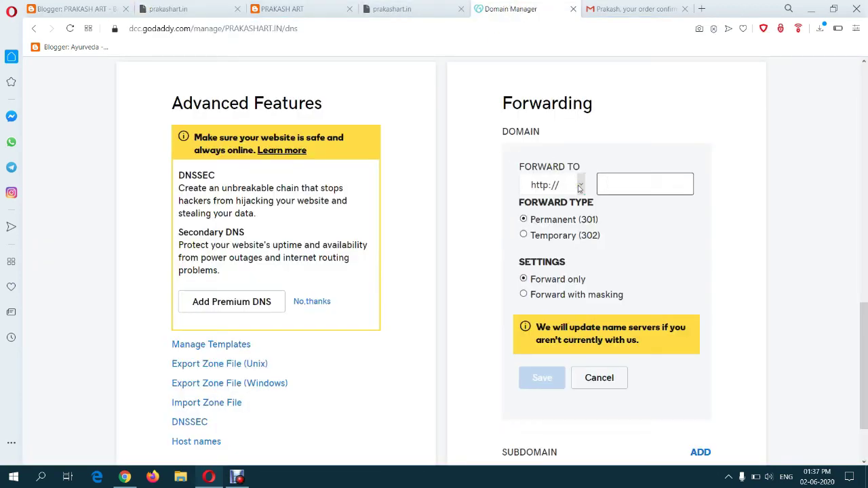
{"action": "left_click", "coordinate": [608, 183]}
{"action": "type", "text": "www.p"}
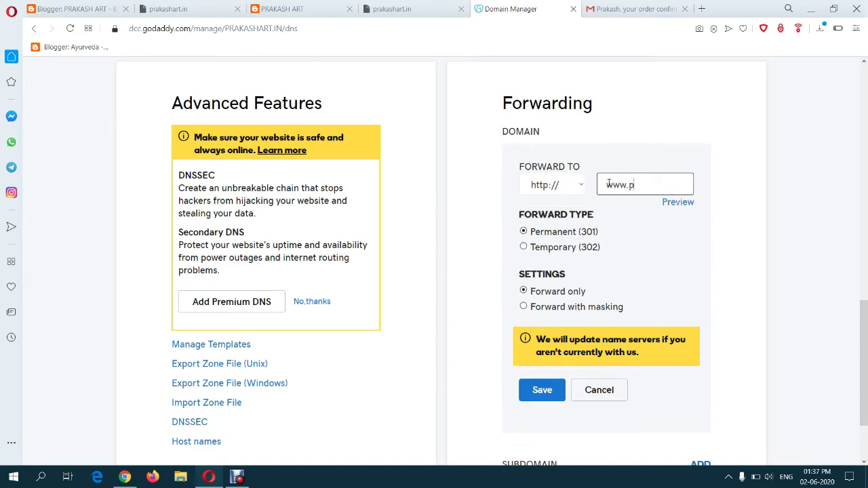
{"action": "type", "text": "rakashart.in"}
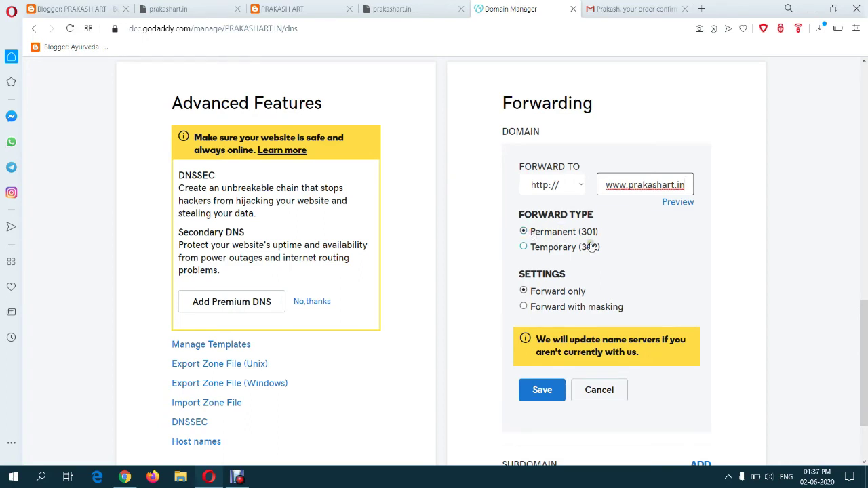
{"action": "scroll", "coordinate": [590, 247], "scroll_direction": "down", "scroll_amount": 1}
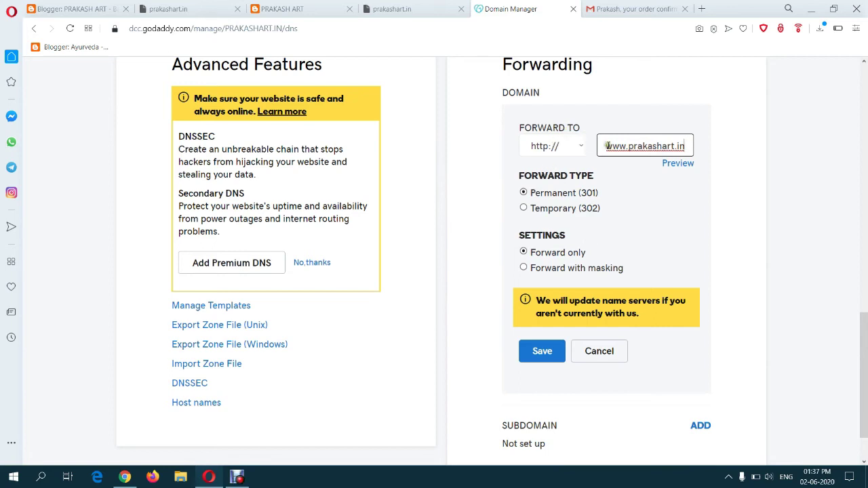
{"action": "left_click_drag", "start_coordinate": [604, 146], "coordinate": [686, 146]}
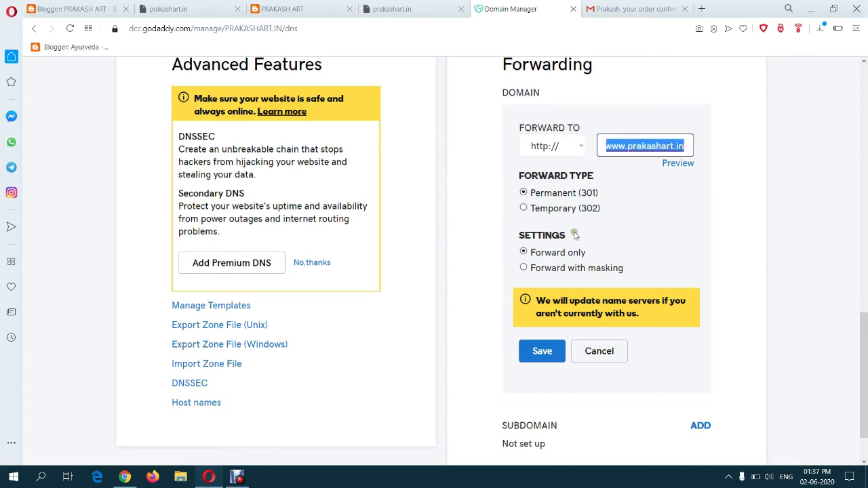
{"action": "scroll", "coordinate": [610, 248], "scroll_direction": "down", "scroll_amount": 1}
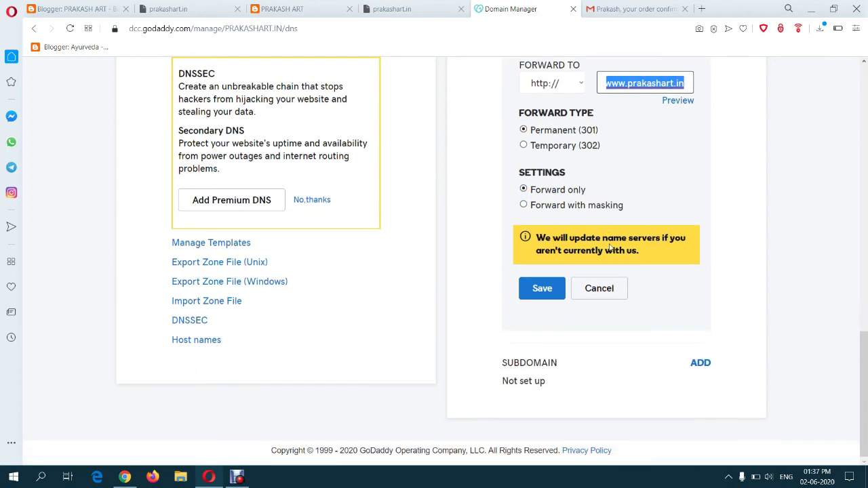
{"action": "left_click", "coordinate": [543, 287]}
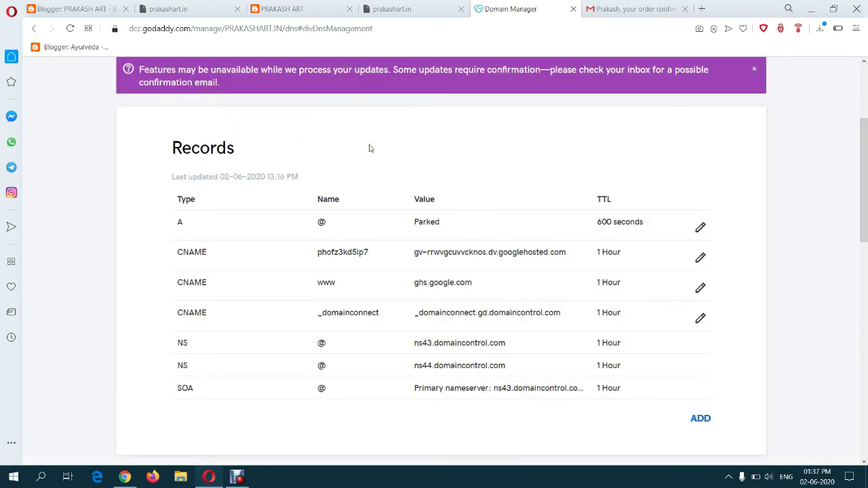
- Review the domain entry in the Forwarding section of the DNS page
{"action": "scroll", "coordinate": [372, 145], "scroll_direction": "down", "scroll_amount": 5}
{"action": "scroll", "coordinate": [372, 145], "scroll_direction": "down", "scroll_amount": 5}
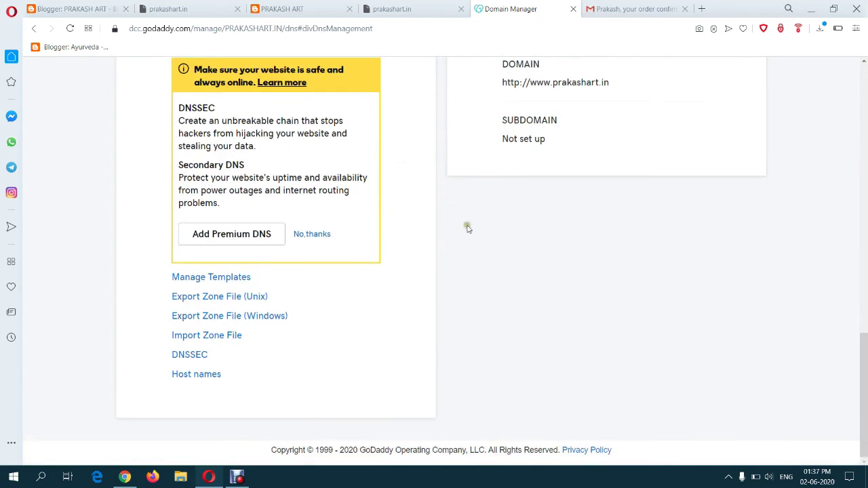
{"action": "scroll", "coordinate": [466, 228], "scroll_direction": "up", "scroll_amount": 2}
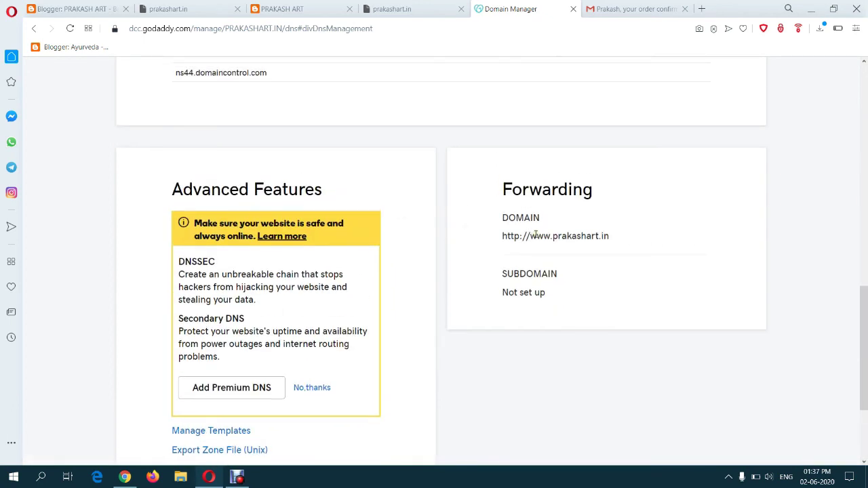
- Reload the prakashart.in tab several times to check whether the bare domain forwards to the blog
{"action": "left_click", "coordinate": [175, 9]}
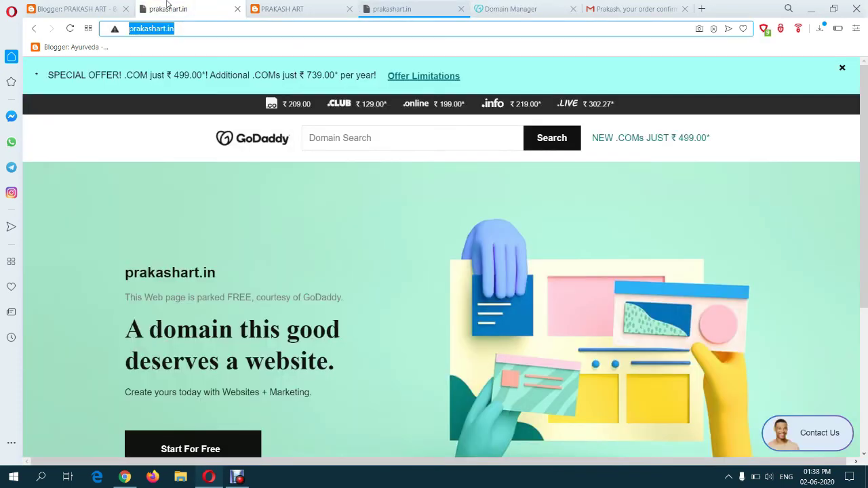
{"action": "left_click", "coordinate": [68, 29]}
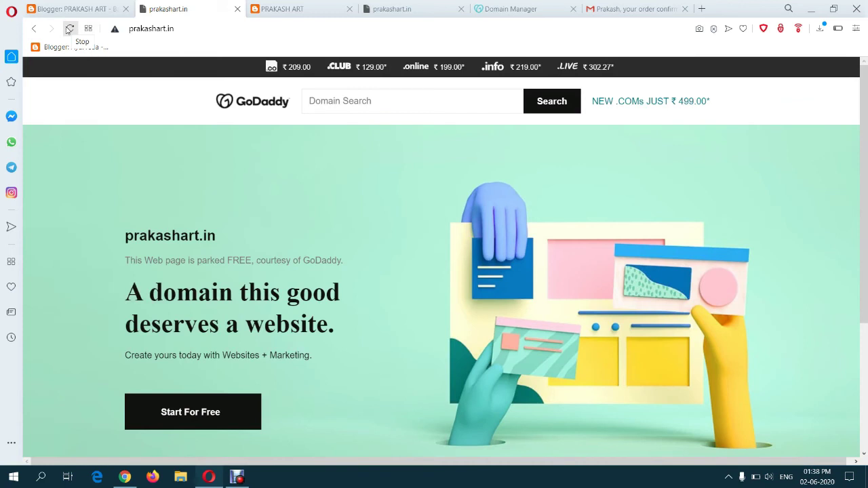
{"action": "left_click", "coordinate": [68, 29]}
{"action": "left_click", "coordinate": [67, 30]}
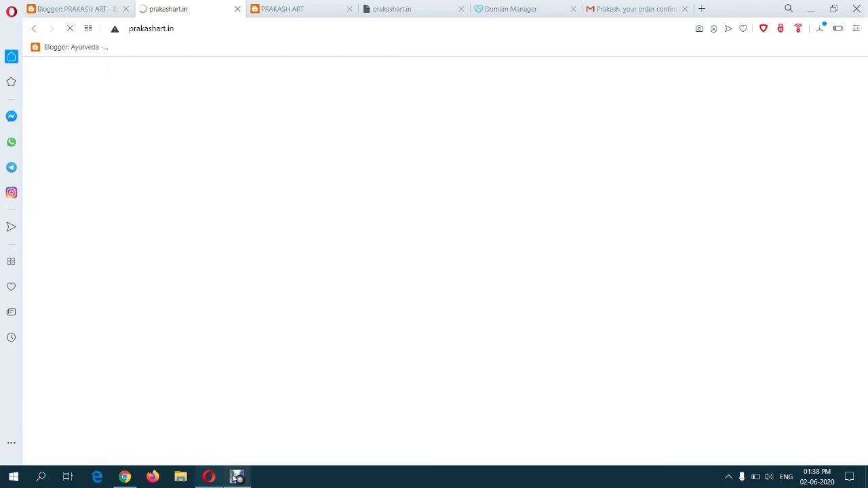
{"action": "left_click", "coordinate": [236, 477]}
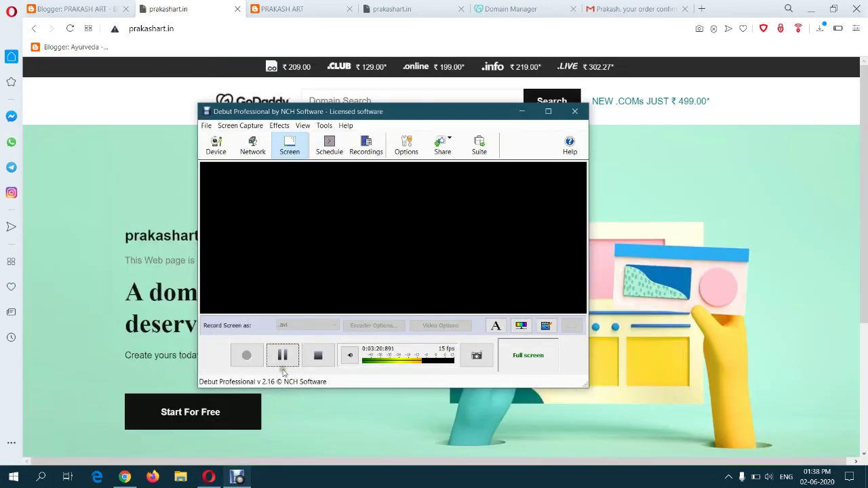
{"action": "left_click", "coordinate": [283, 365]}
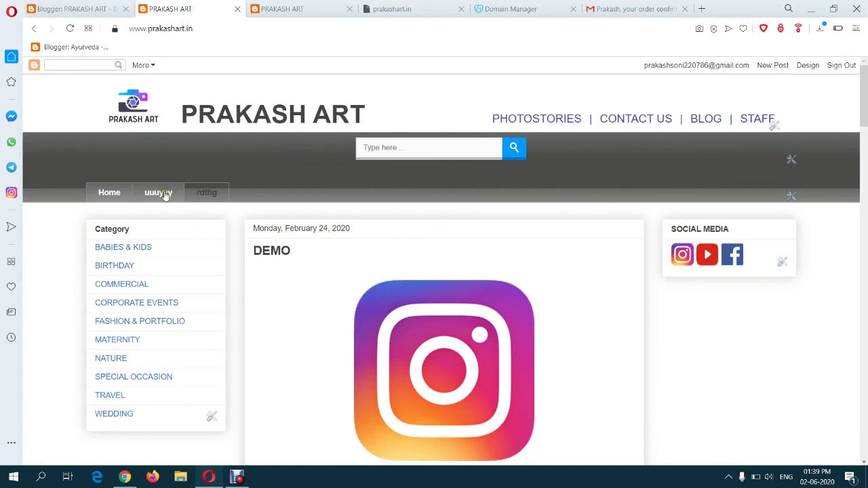
{"action": "left_click", "coordinate": [172, 29]}
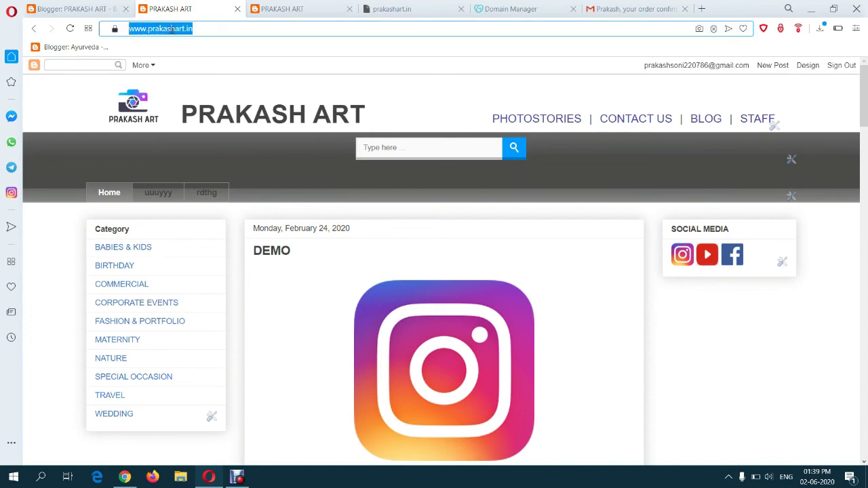
{"action": "left_click", "coordinate": [69, 30]}
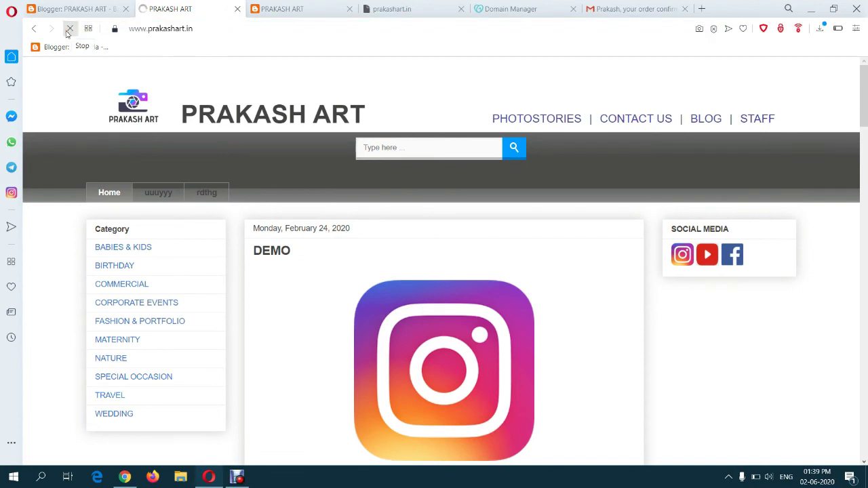
{"action": "left_click", "coordinate": [148, 29]}
{"action": "left_click", "coordinate": [147, 28]}
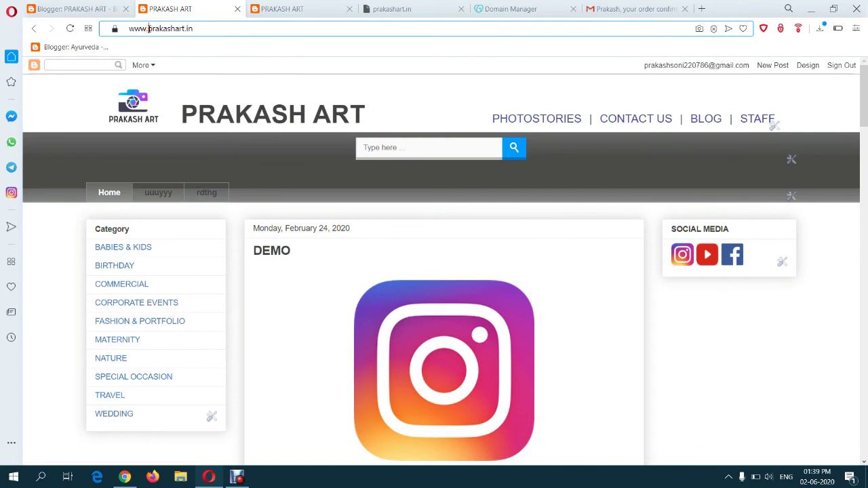
{"action": "left_click_drag", "start_coordinate": [148, 29], "coordinate": [129, 29]}
{"action": "key", "text": "BackSpace"}
{"action": "key", "text": "Return"}
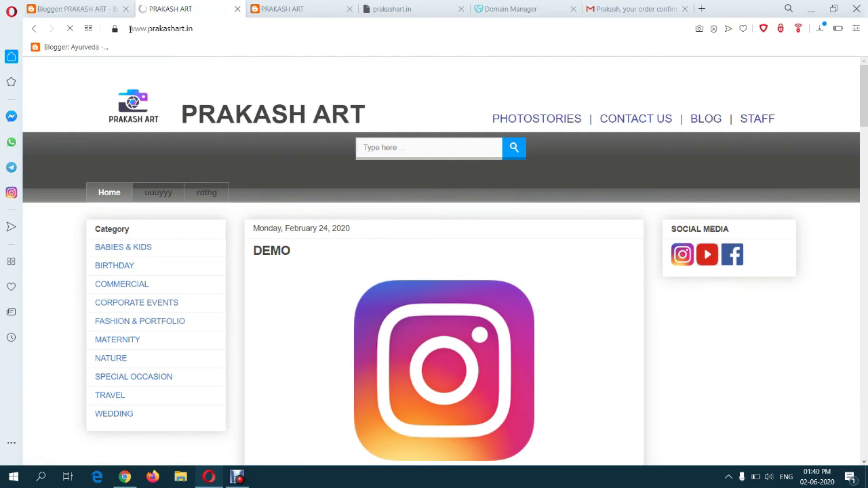
- Close the duplicate PRAKASH ART blog tab and copy the prakashart.in address from the parked page's tab
{"action": "left_click", "coordinate": [348, 9]}
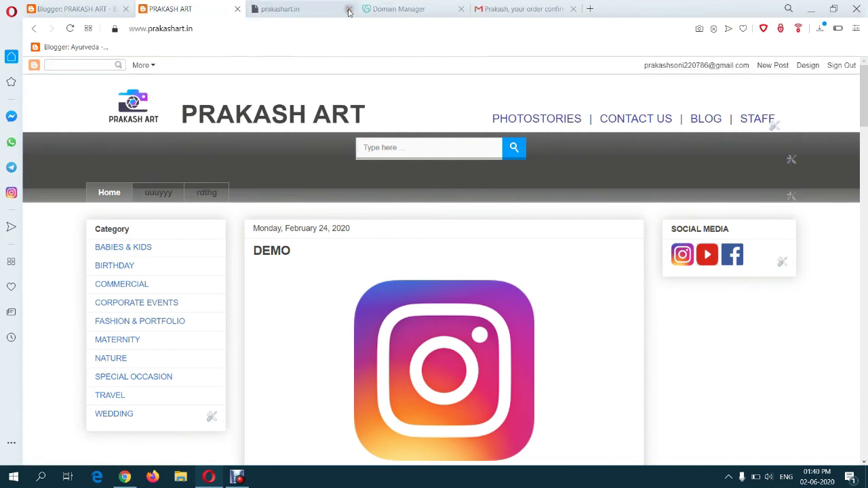
{"action": "left_click", "coordinate": [300, 7]}
{"action": "left_click", "coordinate": [177, 29]}
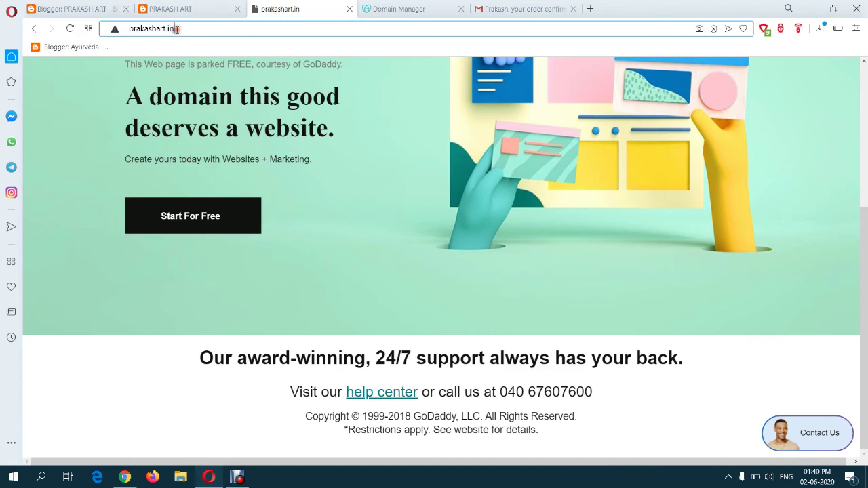
{"action": "double_click", "coordinate": [140, 30]}
{"action": "key", "text": "ctrl+c"}
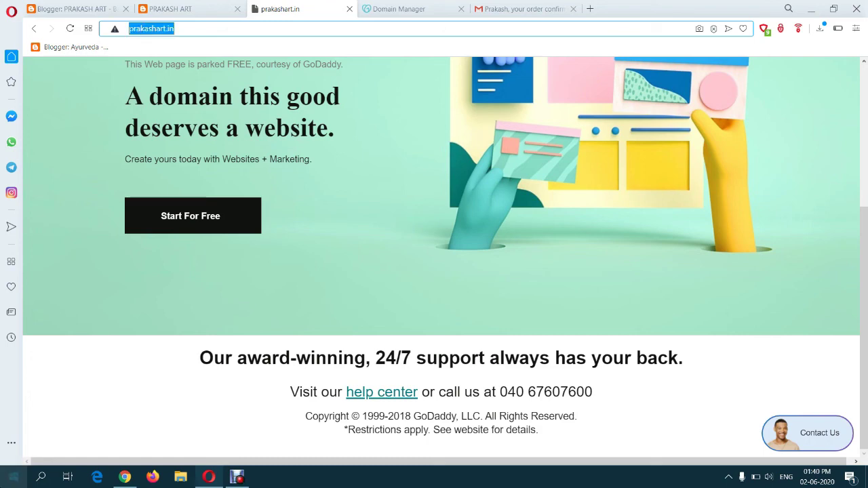
{"action": "left_click", "coordinate": [14, 477]}
{"action": "left_click", "coordinate": [500, 274]}
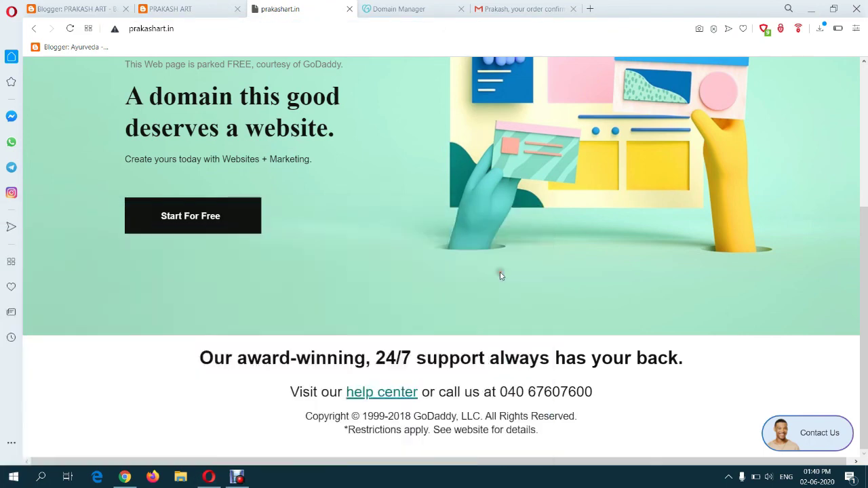
{"action": "key", "text": "ctrl+v"}
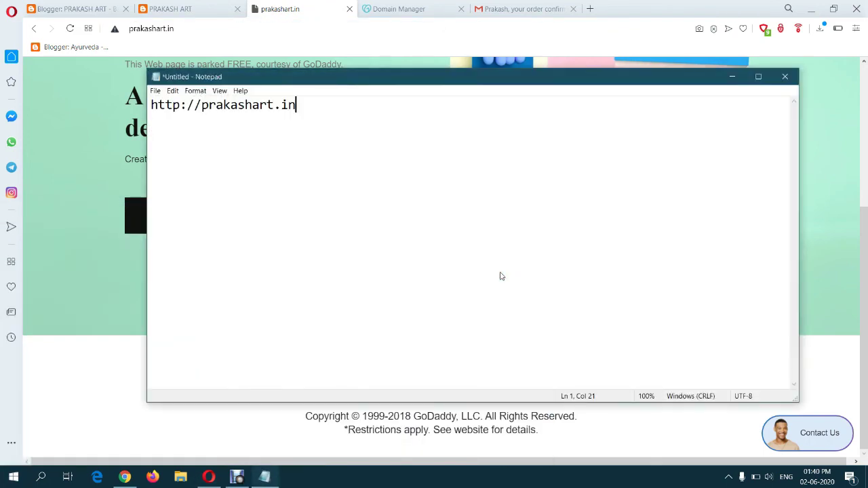
{"action": "left_click", "coordinate": [202, 106]}
- Return to the browser's parked prakashart.in tab and reload the page
{"action": "left_click", "coordinate": [312, 5]}
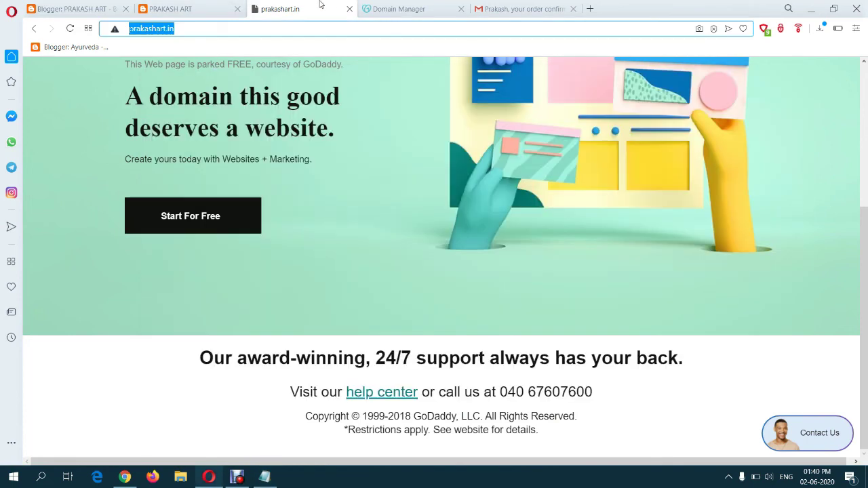
{"action": "left_click", "coordinate": [69, 29]}
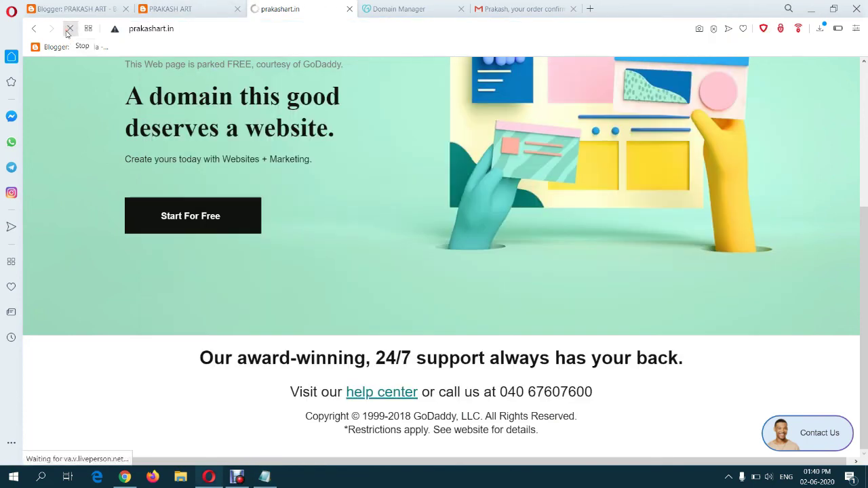